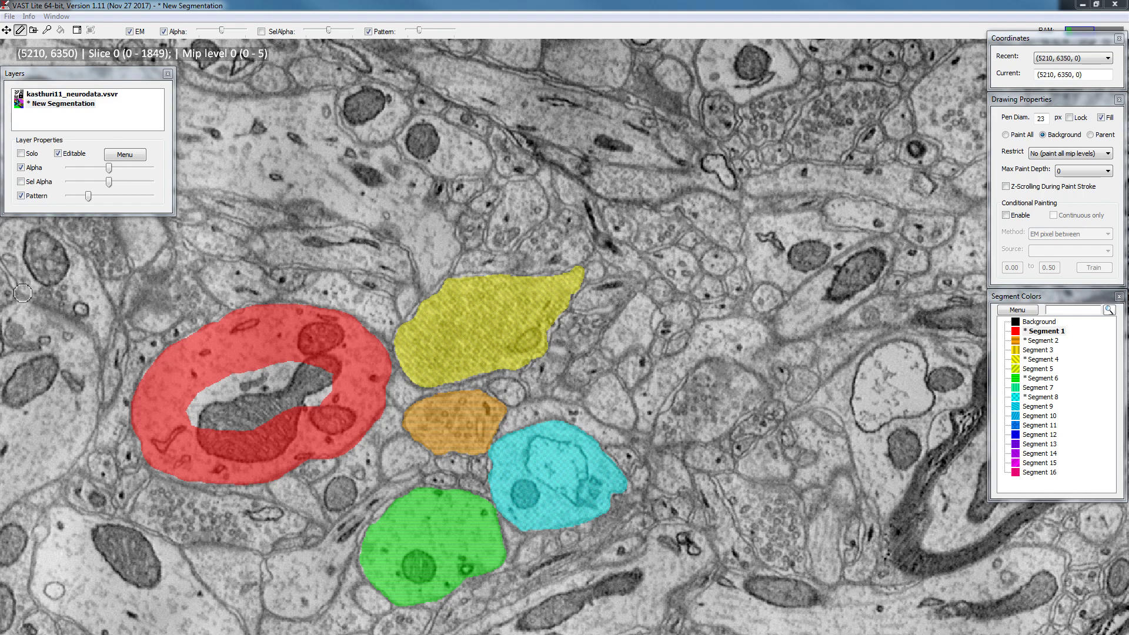
# Select the New Segmentation layer and move the Drawing Properties window over the image, clear of the other tool windows
pyautogui.moveTo(1017, 101)
pyautogui.mouseDown()
pyautogui.moveTo(924, 121)
pyautogui.moveTo(782, 187)
pyautogui.mouseUp()
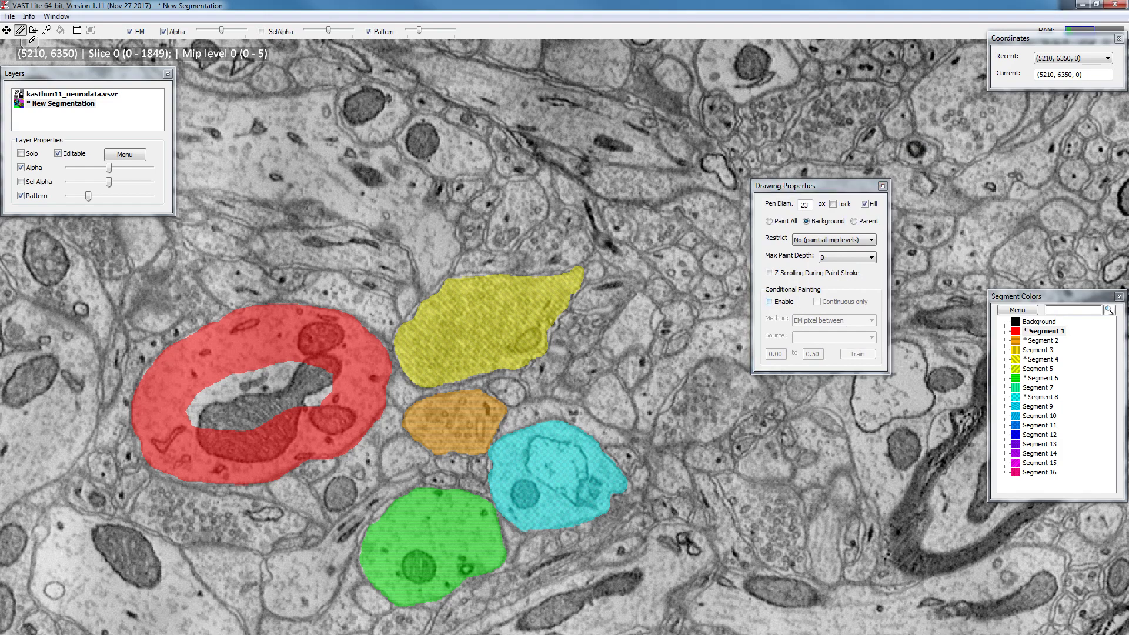
pyautogui.click(52, 103)
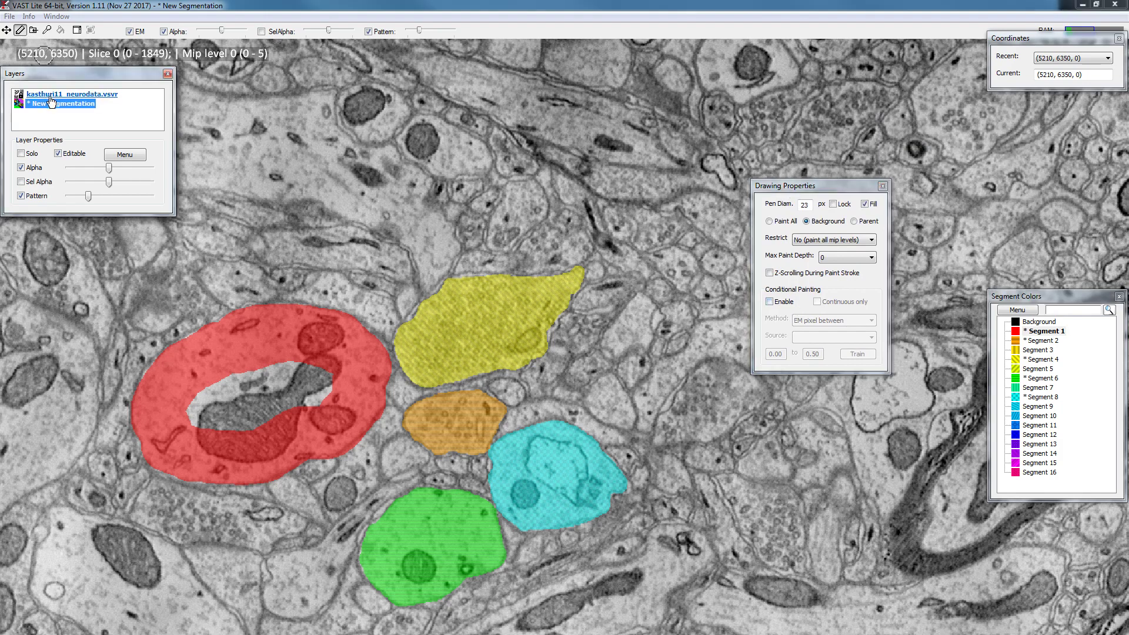
pyautogui.click(21, 33)
pyautogui.click(788, 184)
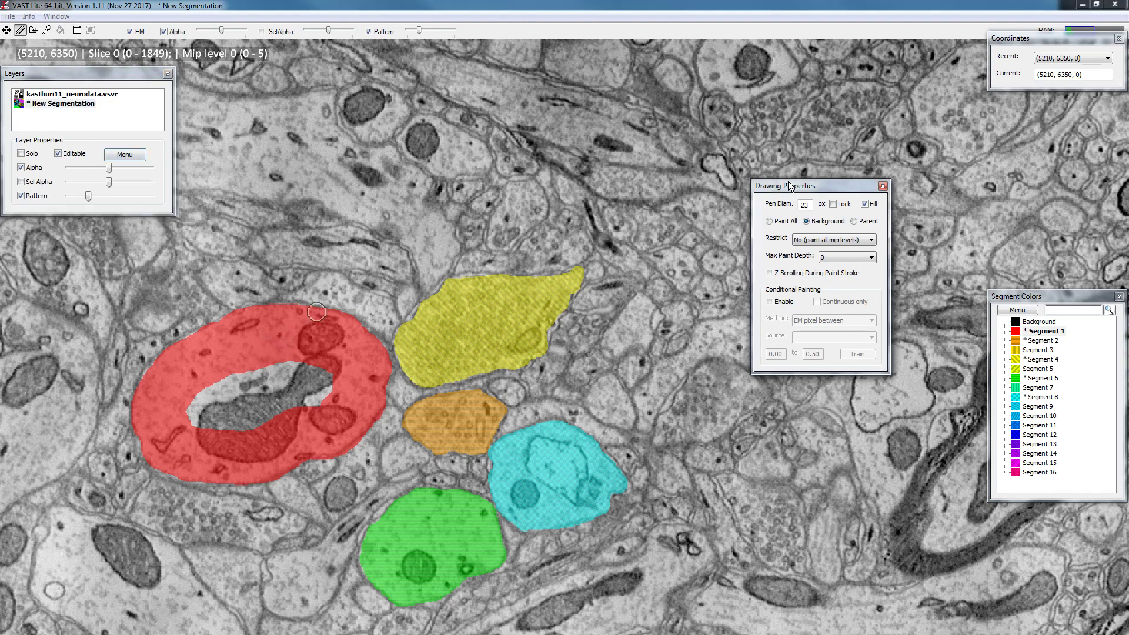
pyautogui.moveTo(781, 186); pyautogui.dragTo(812, 147)
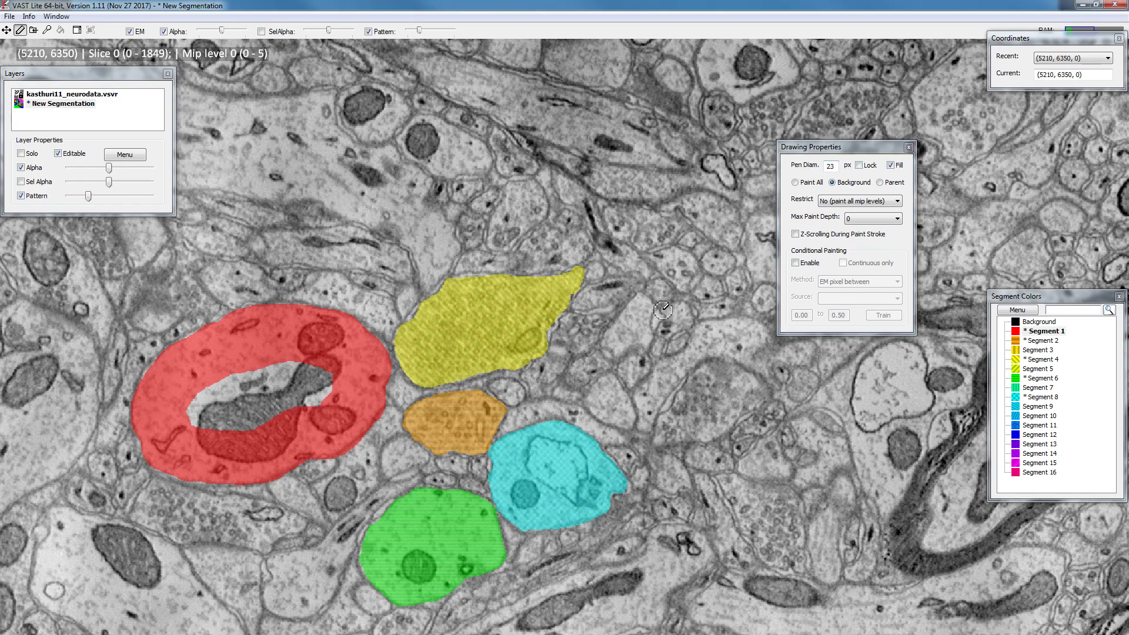
# Set the pen diameter to 16 px and paint the small cell to the right of the yellow segment with Segment 1
pyautogui.keyDown('ctrl'); pyautogui.scroll(10, 659, 289); pyautogui.keyUp('ctrl')
pyautogui.keyDown('ctrl'); pyautogui.scroll(-6, 671, 265); pyautogui.keyUp('ctrl')
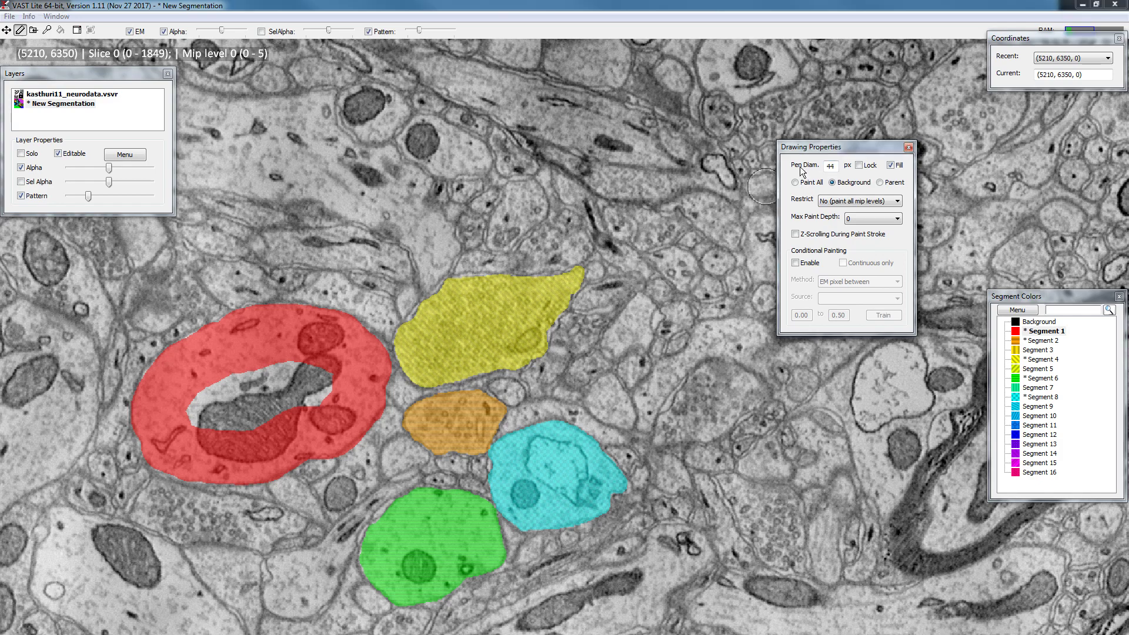
pyautogui.keyDown('ctrl'); pyautogui.scroll(1, 862, 130); pyautogui.keyUp('ctrl')
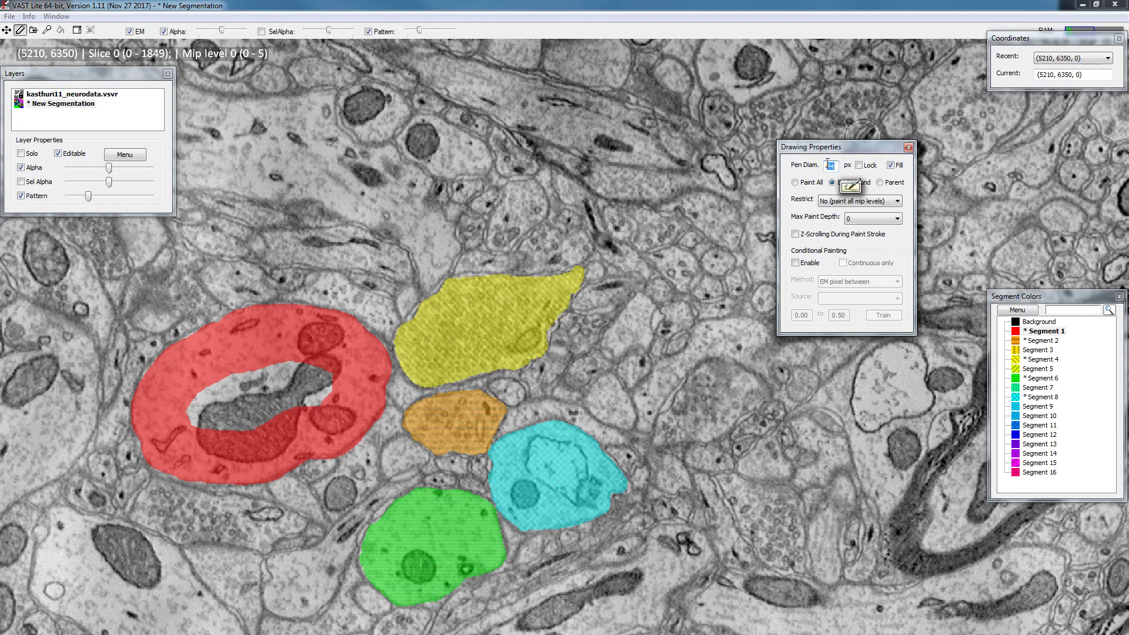
pyautogui.write('16')
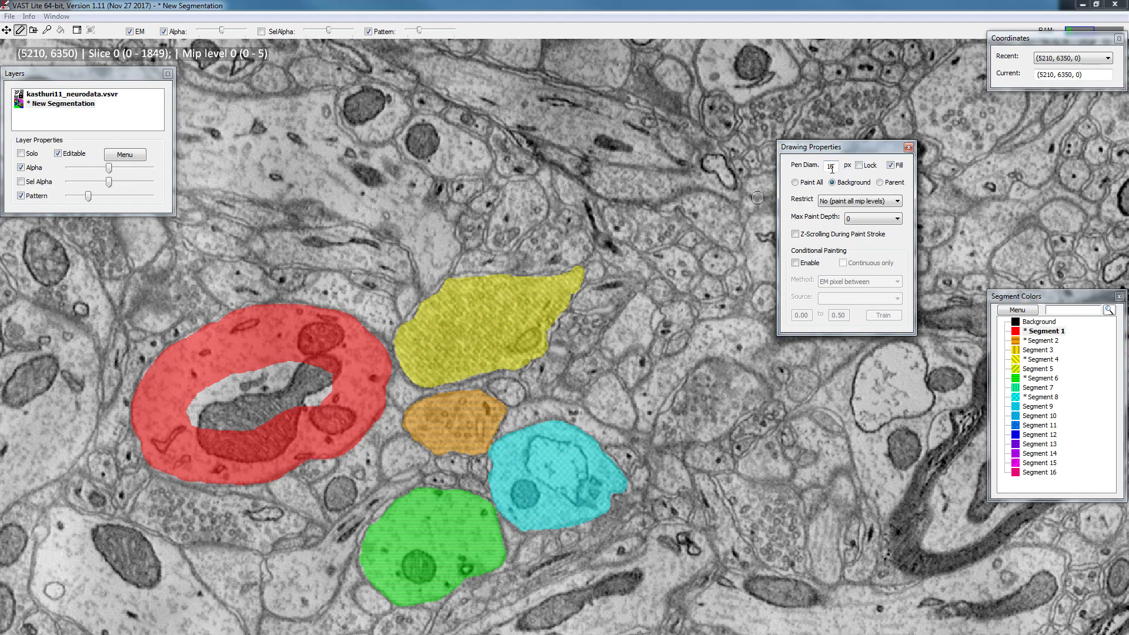
pyautogui.moveTo(673, 258)
pyautogui.mouseDown()
pyautogui.moveTo(660, 258)
pyautogui.moveTo(681, 281)
pyautogui.moveTo(685, 253)
pyautogui.mouseUp()
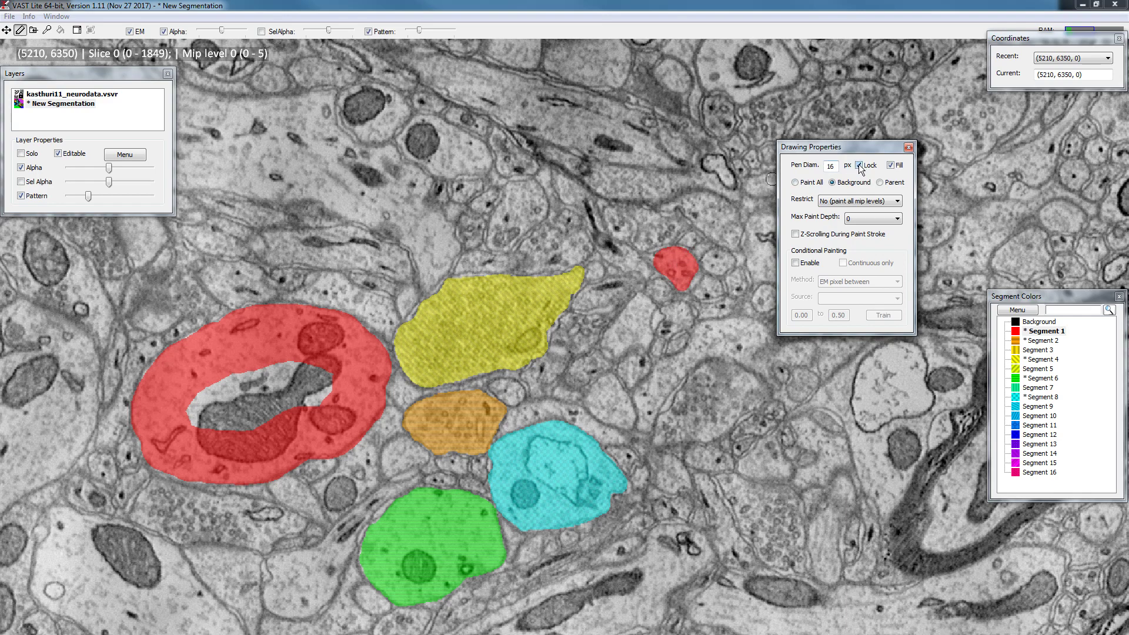
# With the unlocked 16 px pen, paint a filled circle above the yellow segment and, with Fill off, an open ring beside it
pyautogui.scroll(8, 700, 224)
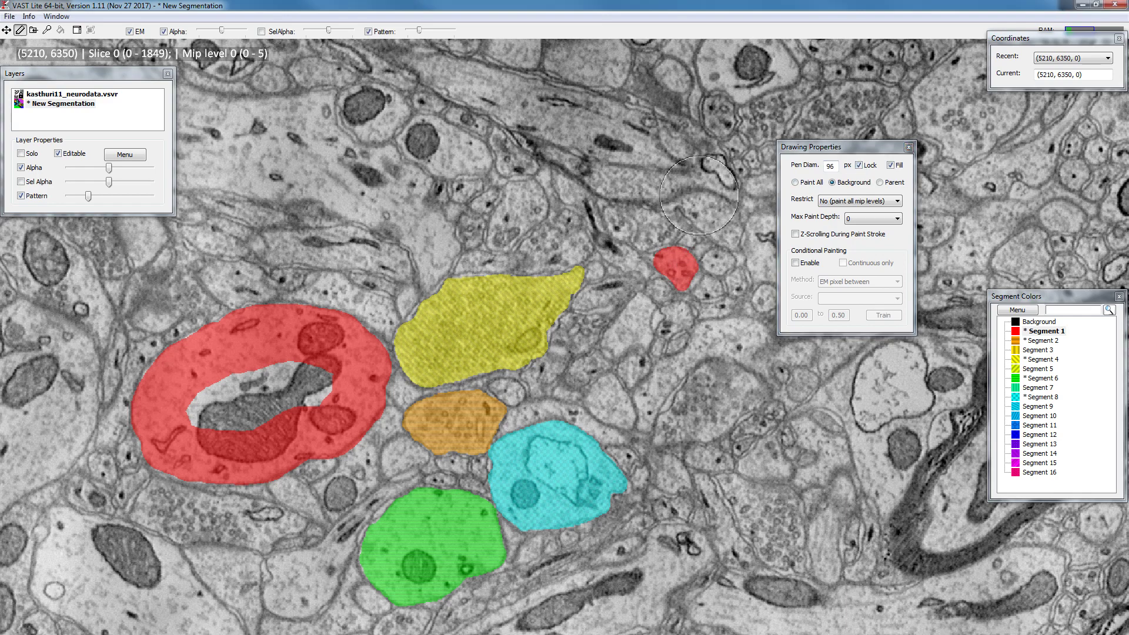
pyautogui.scroll(-8, 700, 194)
pyautogui.click(859, 165)
pyautogui.moveTo(625, 147)
pyautogui.mouseDown()
pyautogui.moveTo(615, 129)
pyautogui.moveTo(511, 187)
pyautogui.moveTo(615, 221)
pyautogui.moveTo(635, 146)
pyautogui.moveTo(628, 130)
pyautogui.mouseUp()
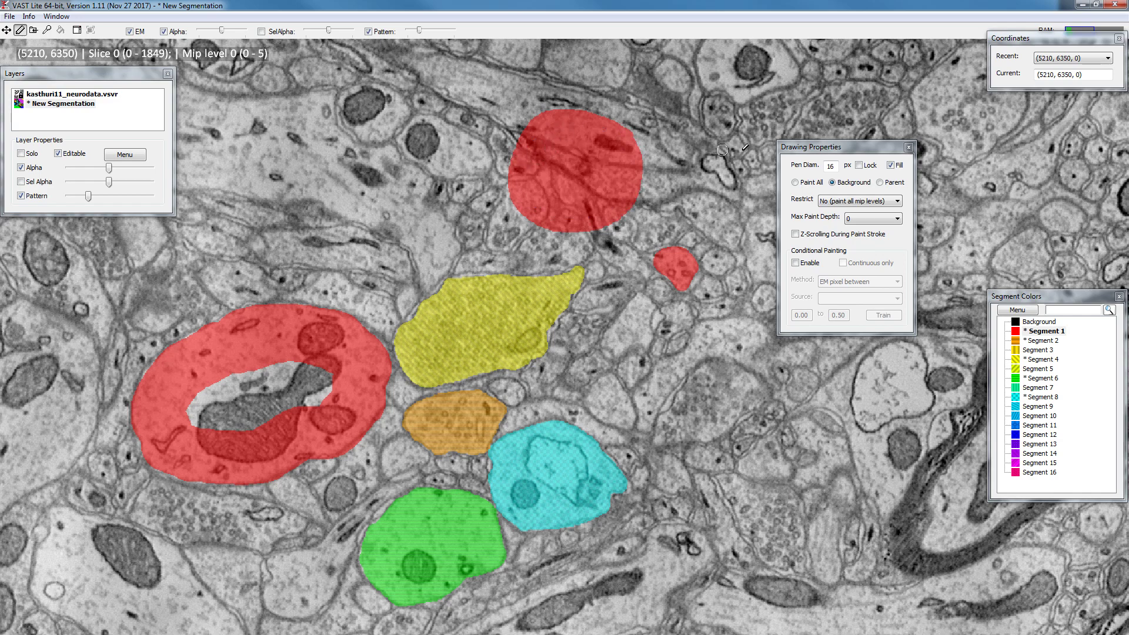
pyautogui.click(895, 165)
pyautogui.moveTo(452, 162)
pyautogui.mouseDown()
pyautogui.moveTo(382, 147)
pyautogui.moveTo(446, 152)
pyautogui.mouseUp()
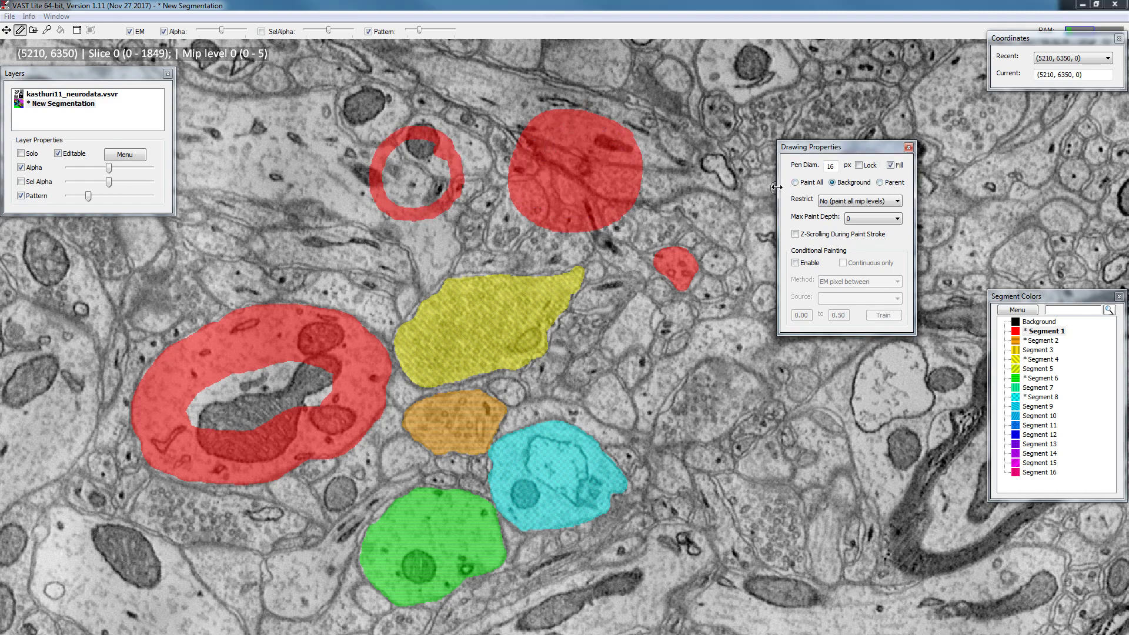
# In Background mode, paint a Segment 1 stroke from above the yellow segment to the green one, and erase it with a 55 px pen
pyautogui.click(832, 182)
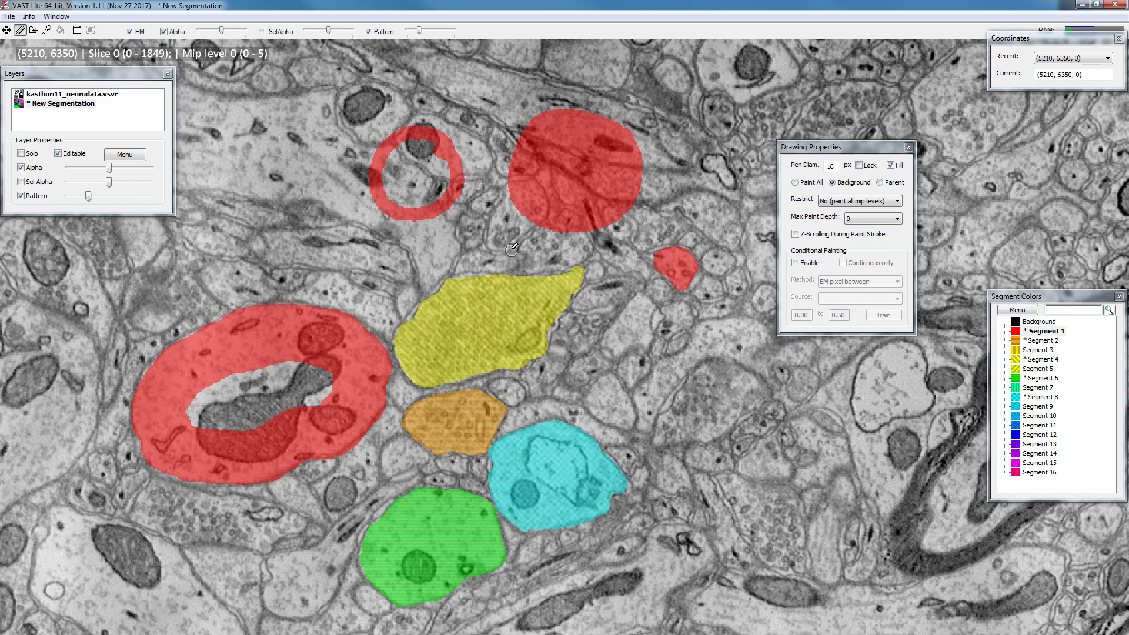
pyautogui.moveTo(512, 247); pyautogui.dragTo(435, 490)
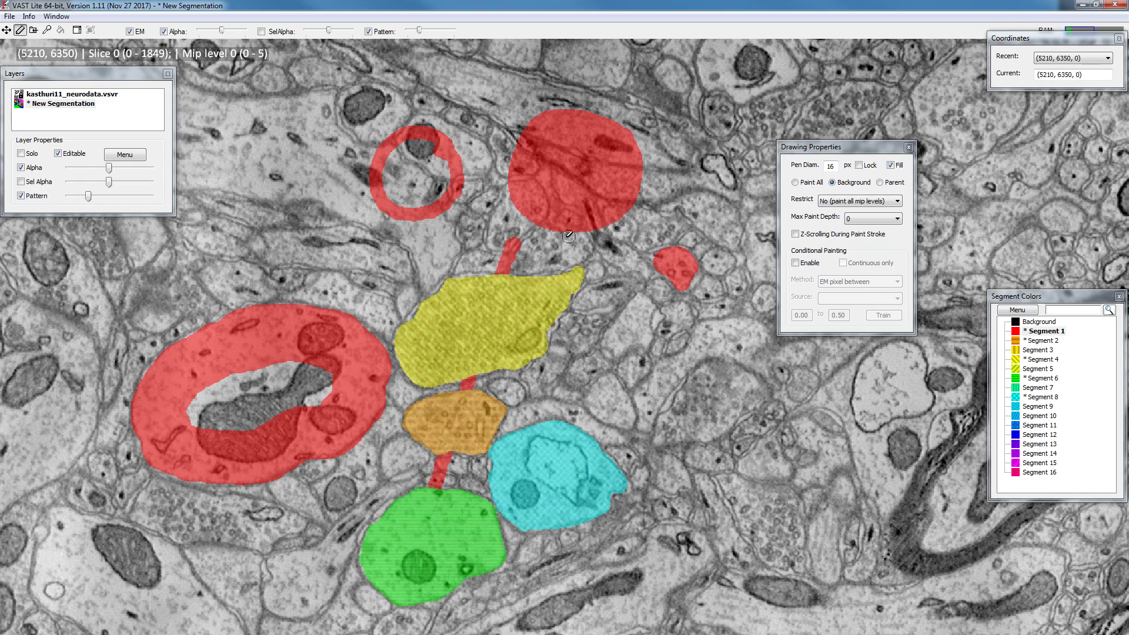
pyautogui.scroll(10, 509, 247)
pyautogui.moveTo(514, 243); pyautogui.dragTo(422, 517)
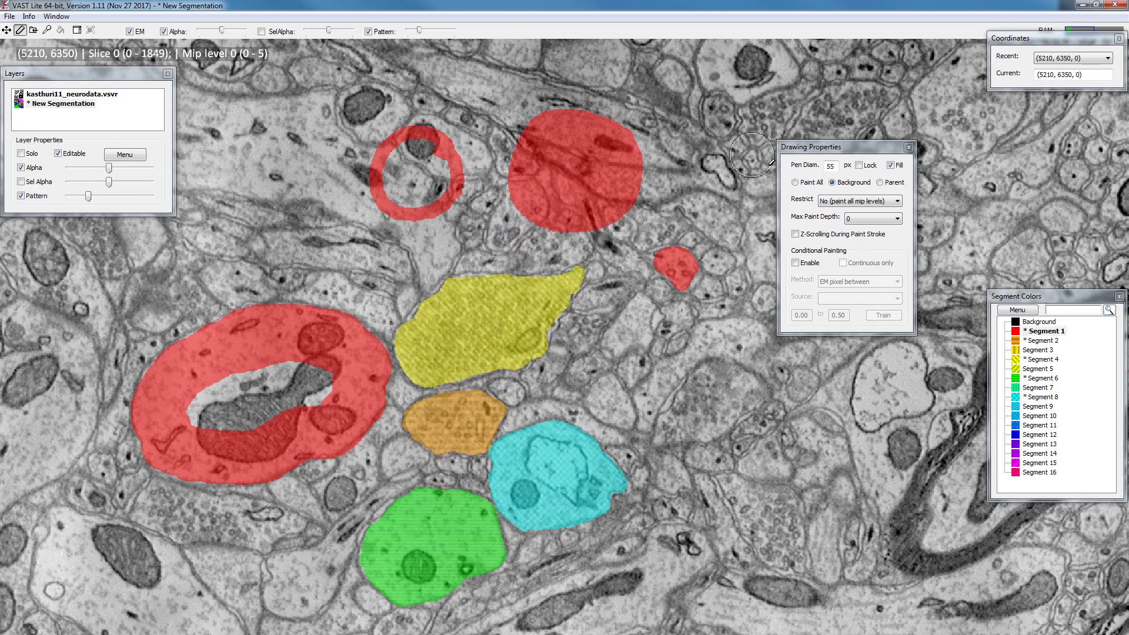
# In Paint All mode, draw a 28 px Segment 1 stroke across the yellow, orange and green segments, and erase it with a 55 px pen
pyautogui.click(1045, 332)
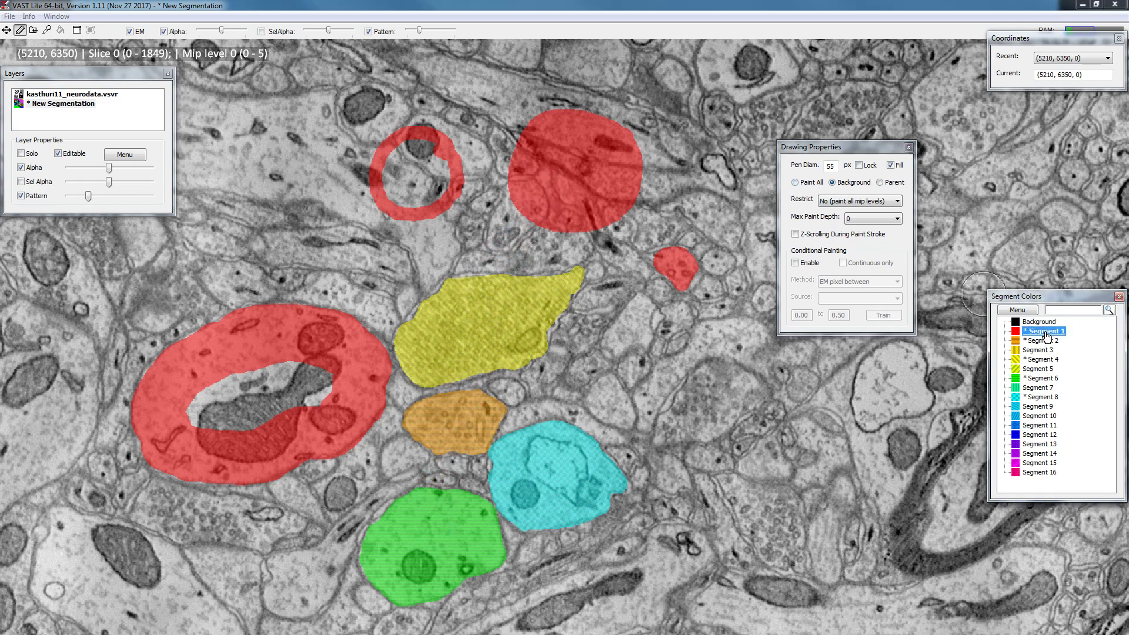
pyautogui.click(831, 160)
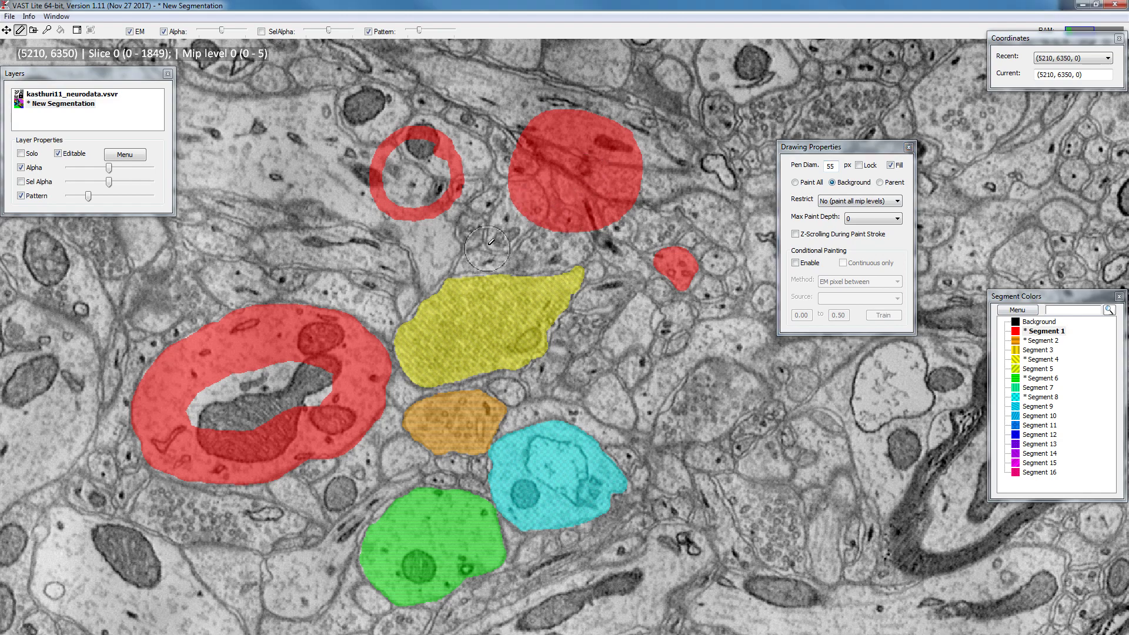
pyautogui.click(837, 151)
pyautogui.scroll(-5, 506, 241)
pyautogui.moveTo(511, 240); pyautogui.dragTo(416, 568)
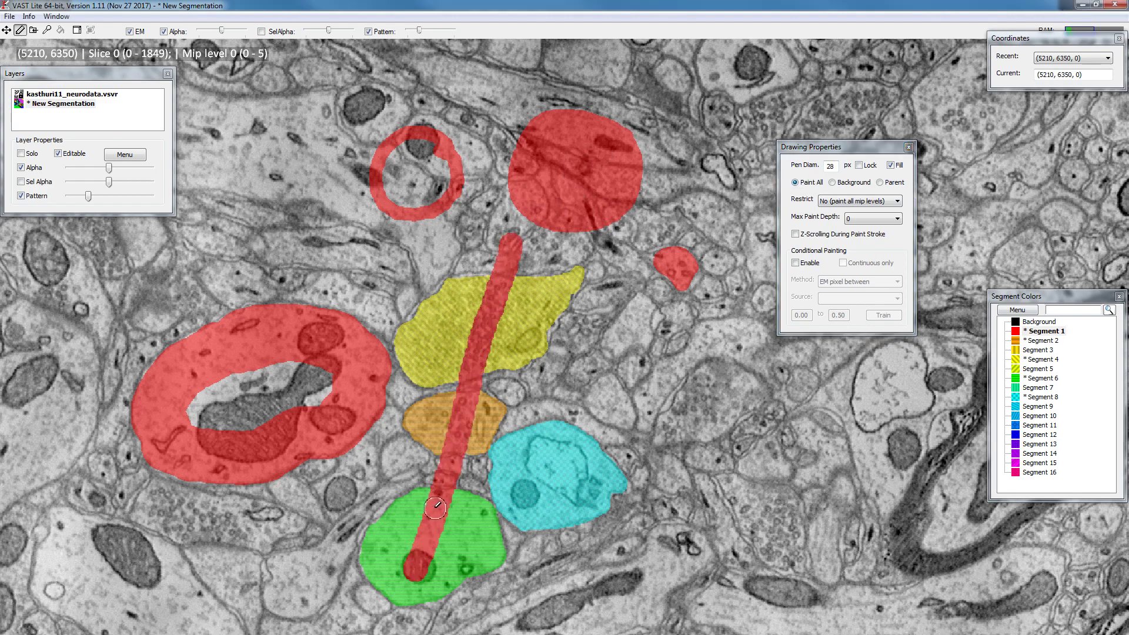
pyautogui.scroll(5, 518, 221)
pyautogui.moveTo(518, 221)
pyautogui.mouseDown()
pyautogui.moveTo(423, 561)
pyautogui.moveTo(434, 551)
pyautogui.mouseUp()
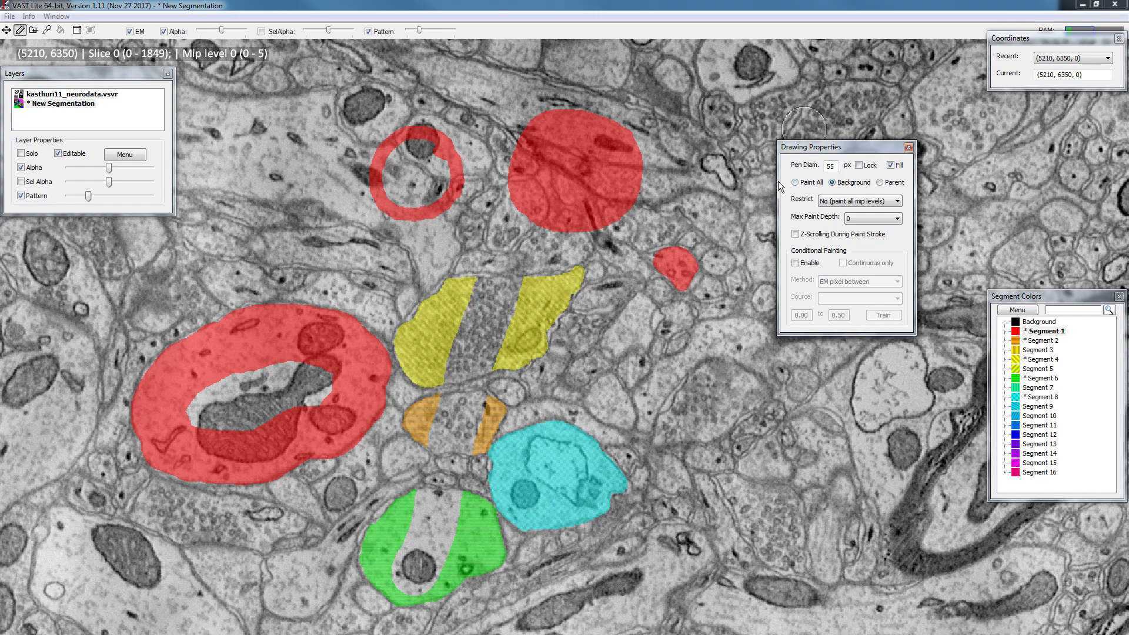
# Pick Segment 4 from the image and repaint the erased strip through the yellow area with a 16 px pen in Background mode
pyautogui.keyDown('ctrl'); pyautogui.click(537, 299); pyautogui.keyUp('ctrl')
pyautogui.scroll(-5, 522, 326)
pyautogui.moveTo(474, 284)
pyautogui.mouseDown()
pyautogui.moveTo(526, 288)
pyautogui.moveTo(439, 379)
pyautogui.moveTo(505, 356)
pyautogui.moveTo(488, 291)
pyautogui.mouseUp()
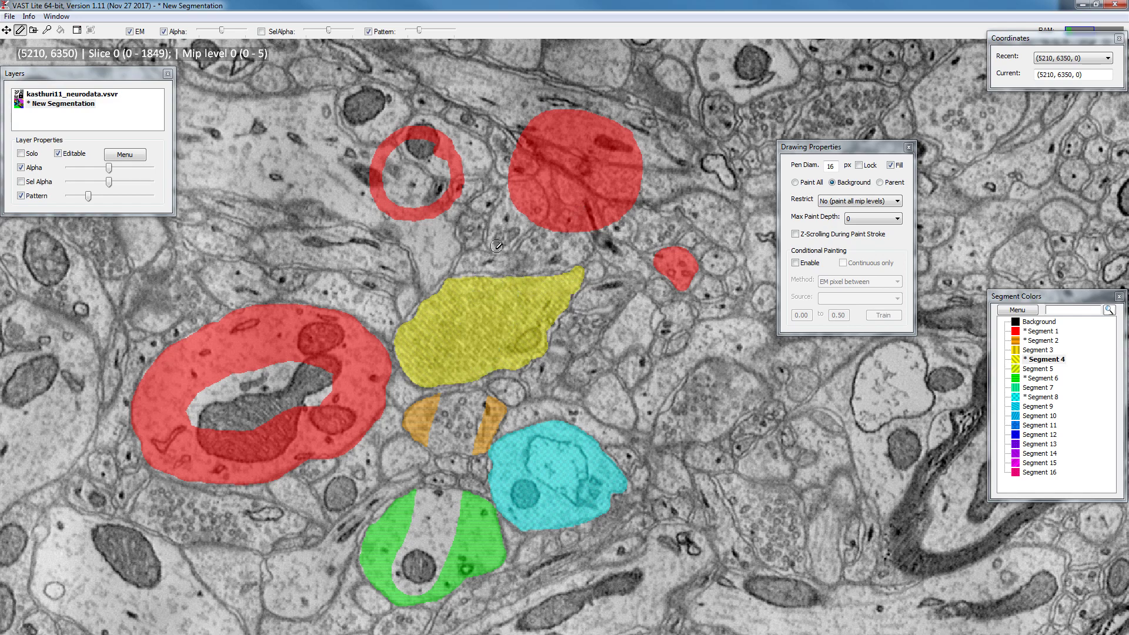
# Pick Segment 2 and Segment 6 from the image and repaint the erased strips through the orange and green areas
pyautogui.keyDown('ctrl'); pyautogui.click(421, 416); pyautogui.keyUp('ctrl')
pyautogui.moveTo(421, 416)
pyautogui.mouseDown()
pyautogui.moveTo(474, 398)
pyautogui.moveTo(479, 440)
pyautogui.moveTo(450, 448)
pyautogui.moveTo(431, 433)
pyautogui.mouseUp()
pyautogui.keyDown('ctrl'); pyautogui.click(416, 505); pyautogui.keyUp('ctrl')
pyautogui.moveTo(416, 505); pyautogui.dragTo(465, 505)
pyautogui.moveTo(453, 565); pyautogui.dragTo(397, 582)
# Pick Segments 4, 2 and 1 in turn from the image, and fill the hollow centre of the large red cell
pyautogui.press('shift')
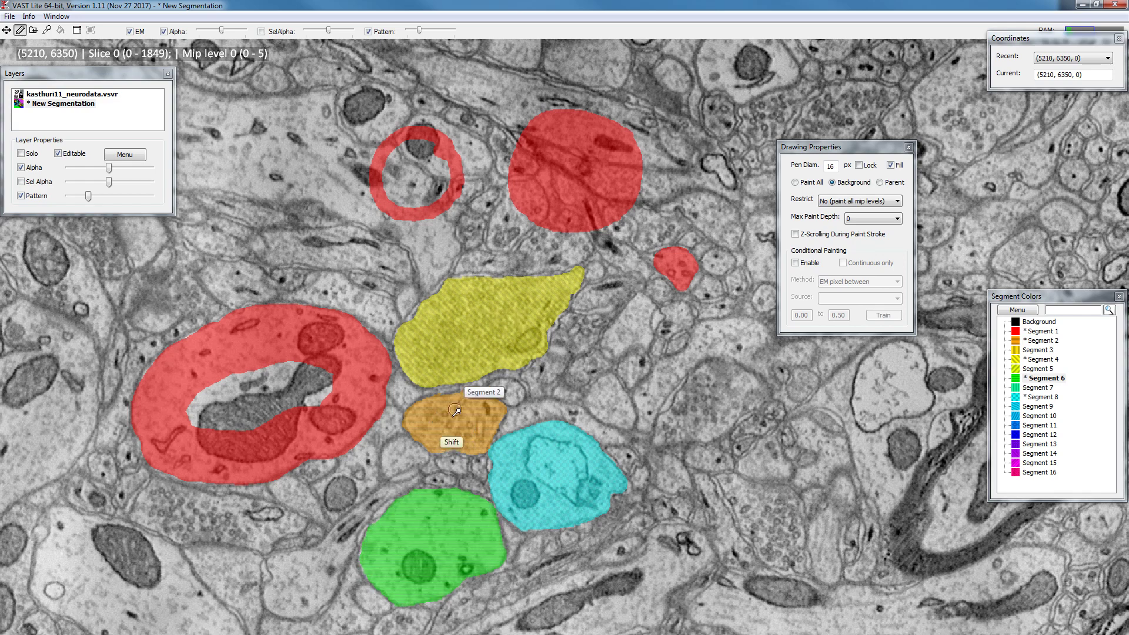
pyautogui.keyDown('ctrl'); pyautogui.click(459, 312); pyautogui.keyUp('ctrl')
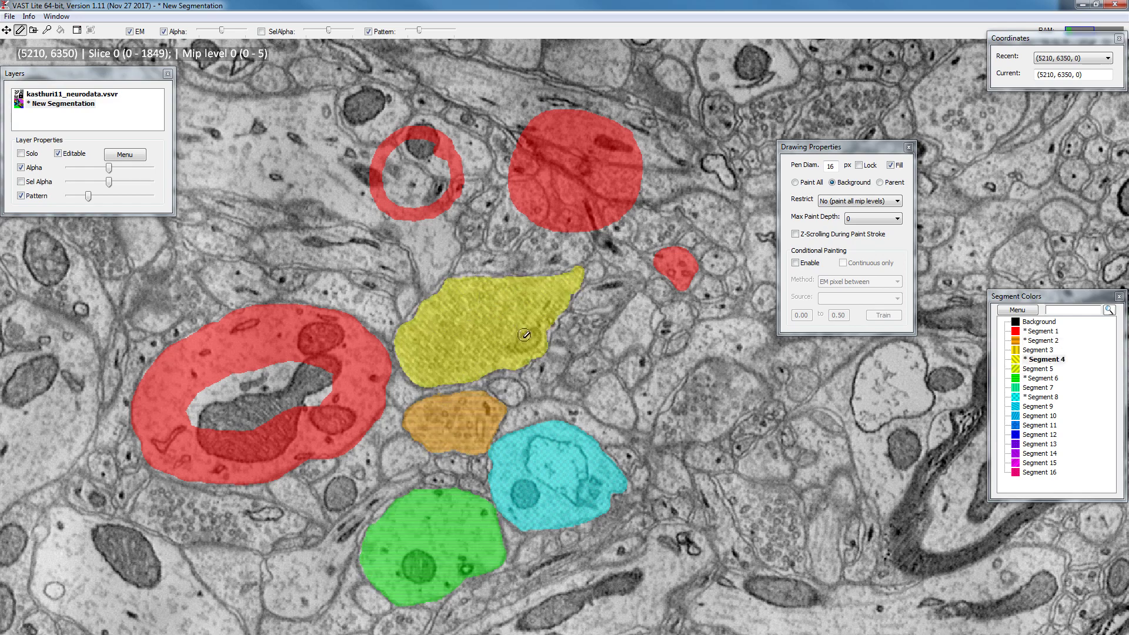
pyautogui.keyDown('ctrl'); pyautogui.click(464, 403); pyautogui.keyUp('ctrl')
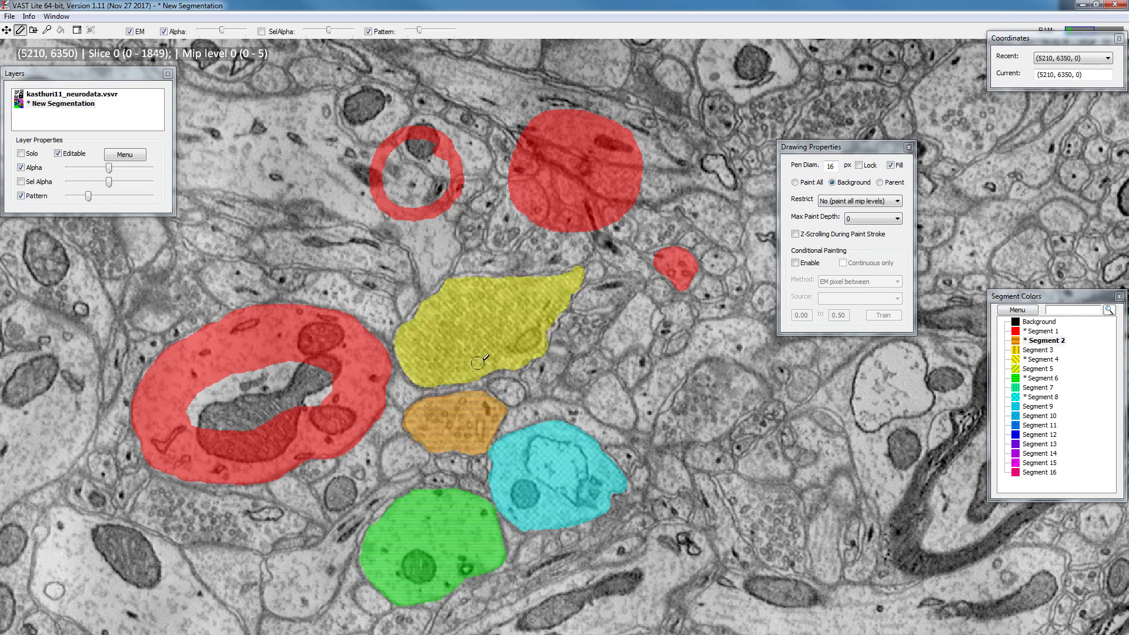
pyautogui.keyDown('ctrl'); pyautogui.click(339, 368); pyautogui.keyUp('ctrl')
pyautogui.click(317, 339)
# Erase the red ring and the filled circle above the yellow segment using a pen enlarged to 132 px
pyautogui.moveTo(410, 143)
pyautogui.mouseDown()
pyautogui.moveTo(411, 175)
pyautogui.moveTo(442, 187)
pyautogui.moveTo(389, 169)
pyautogui.moveTo(402, 203)
pyautogui.mouseUp()
pyautogui.scroll(5, 411, 188)
pyautogui.rightClick(421, 188)
pyautogui.rightClick(575, 171)
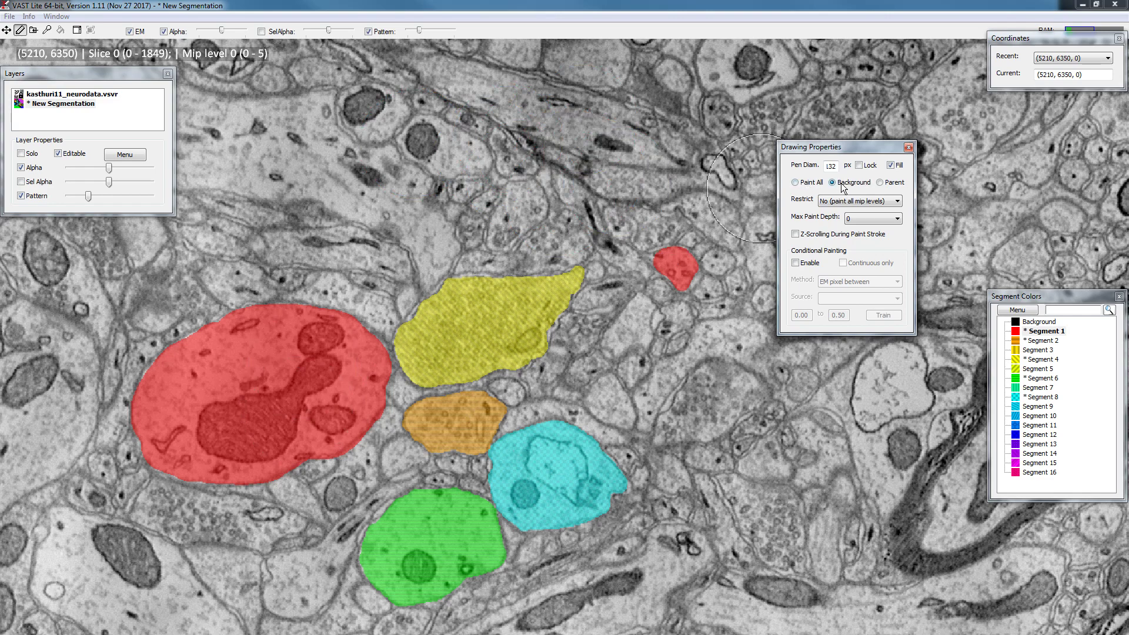
# Reduce the pen diameter to 56 px with the Parent painting mode, and select Segment 1 in the segment list
pyautogui.click(795, 183)
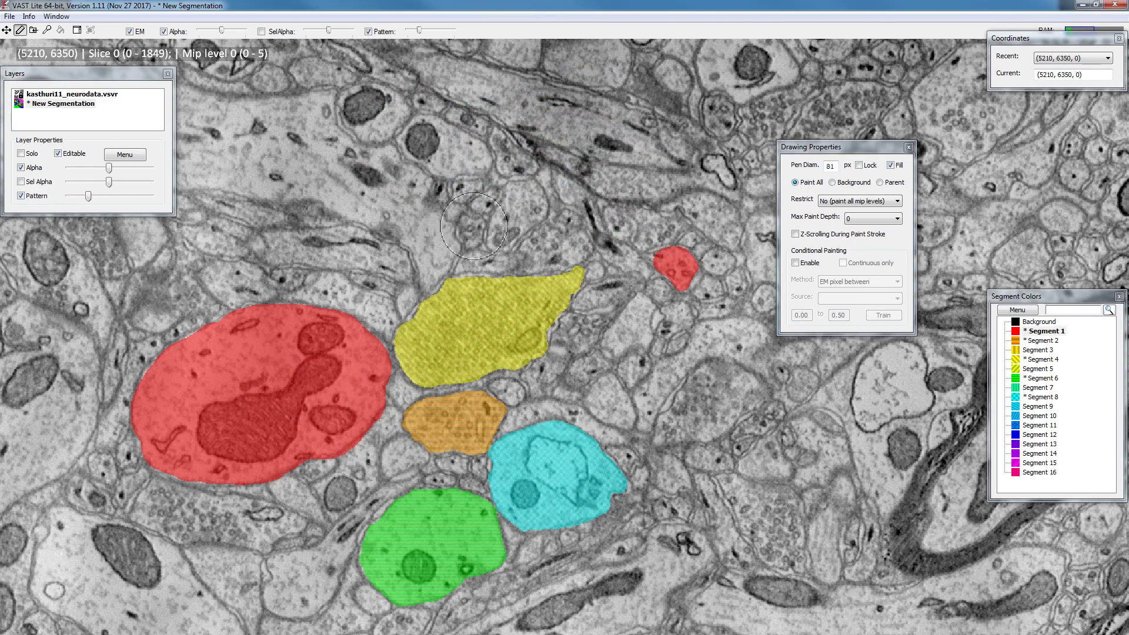
pyautogui.scroll(-2, 475, 238)
pyautogui.click(822, 151)
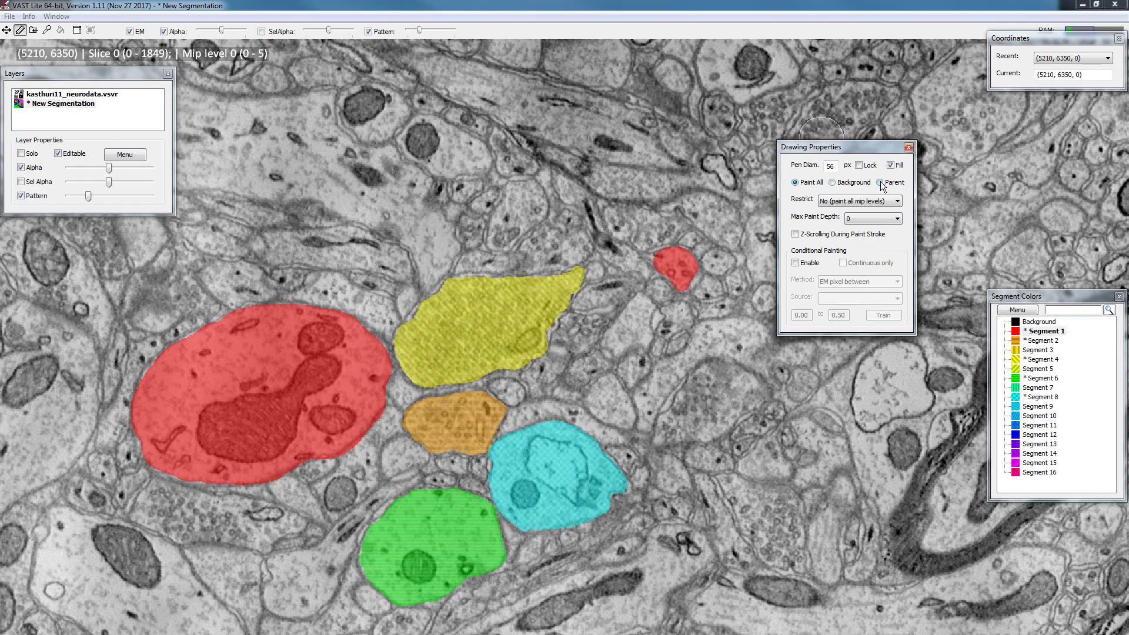
pyautogui.click(1044, 331)
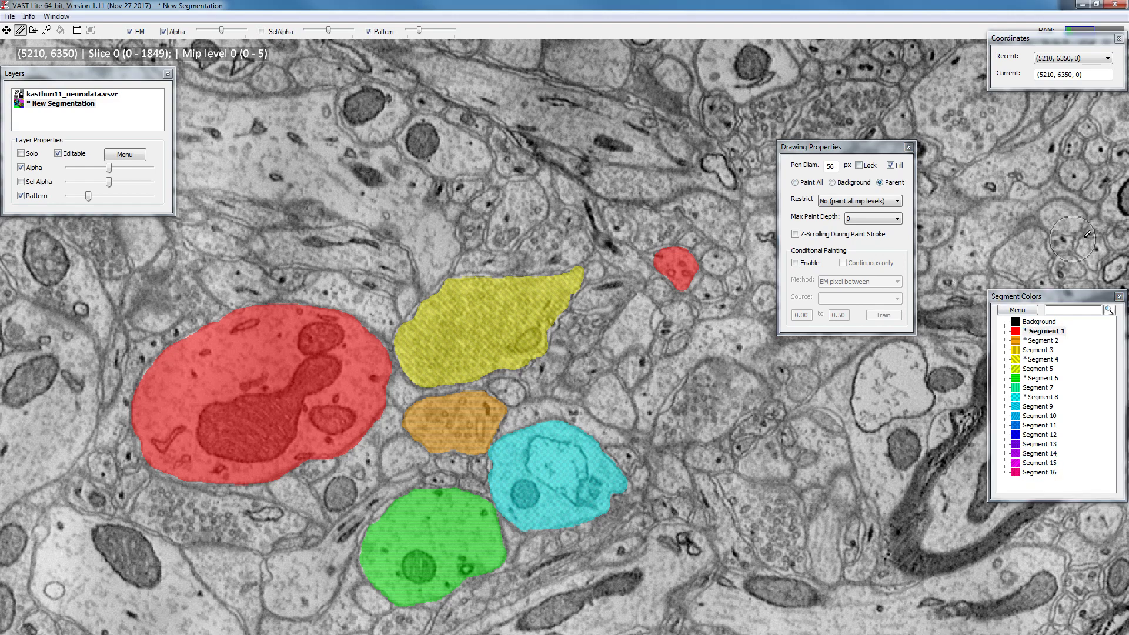
pyautogui.click(1038, 333)
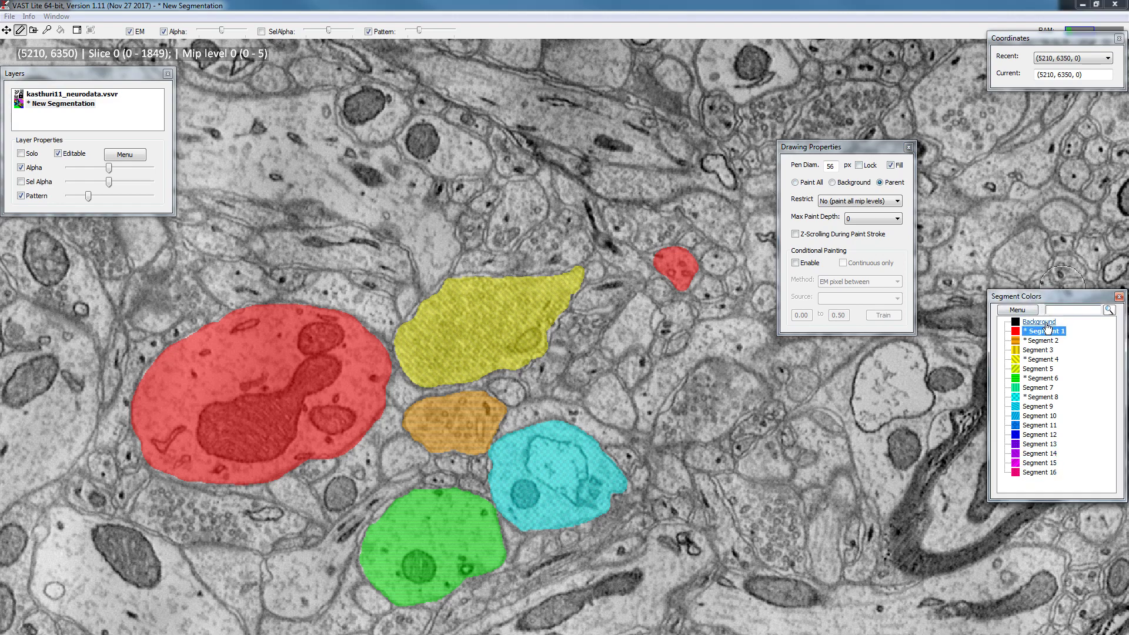
# Nest Segments 3, 4 and 5 under Segment 2, and Segment 6 under Segment 3
pyautogui.click(1036, 352)
pyautogui.moveTo(1034, 353)
pyautogui.mouseDown()
pyautogui.moveTo(1034, 383)
pyautogui.moveTo(1032, 340)
pyautogui.mouseUp()
pyautogui.moveTo(1038, 343); pyautogui.dragTo(1086, 346)
pyautogui.moveTo(1039, 346); pyautogui.dragTo(1089, 353)
pyautogui.moveTo(1040, 359); pyautogui.dragTo(1068, 344)
pyautogui.click(1033, 378)
pyautogui.moveTo(1033, 380); pyautogui.dragTo(1083, 351)
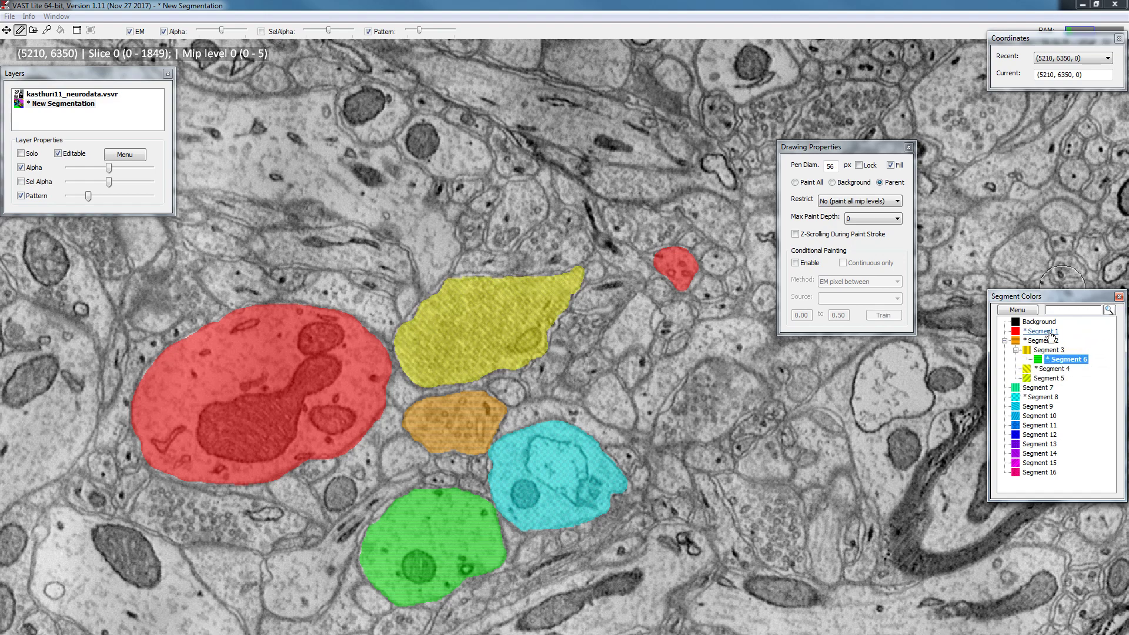
# Collapse the Segment 3 and Segment 2 branches, and nest Segment 2 under Segment 1 as a collapsed branch
pyautogui.click(1017, 351)
pyautogui.click(1004, 341)
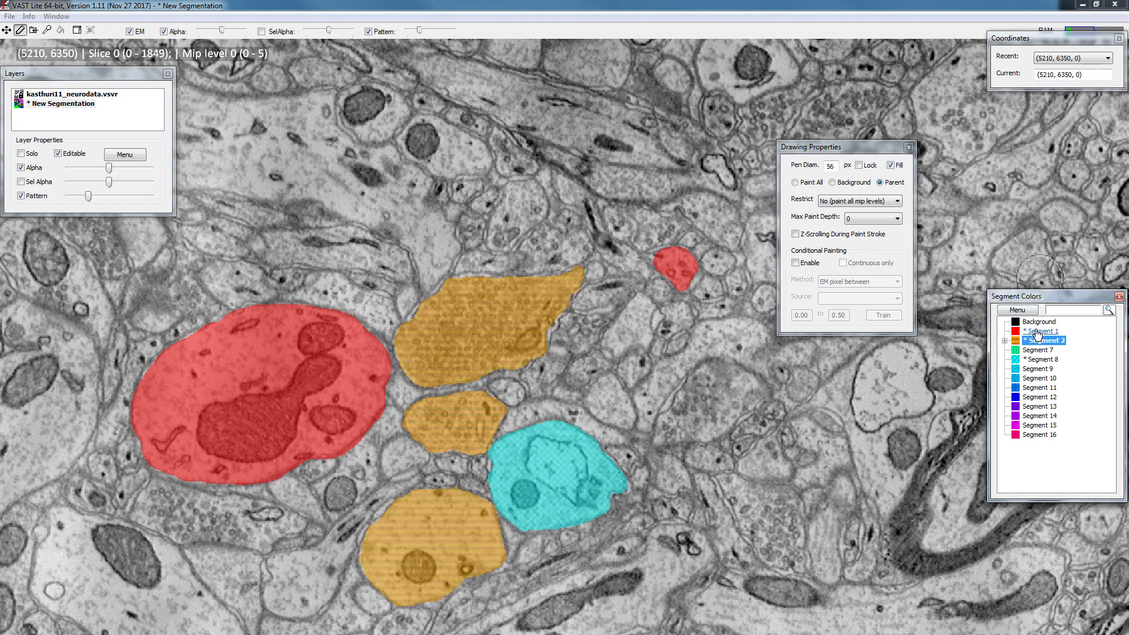
pyautogui.moveTo(1038, 335); pyautogui.dragTo(1040, 332)
pyautogui.click(1005, 332)
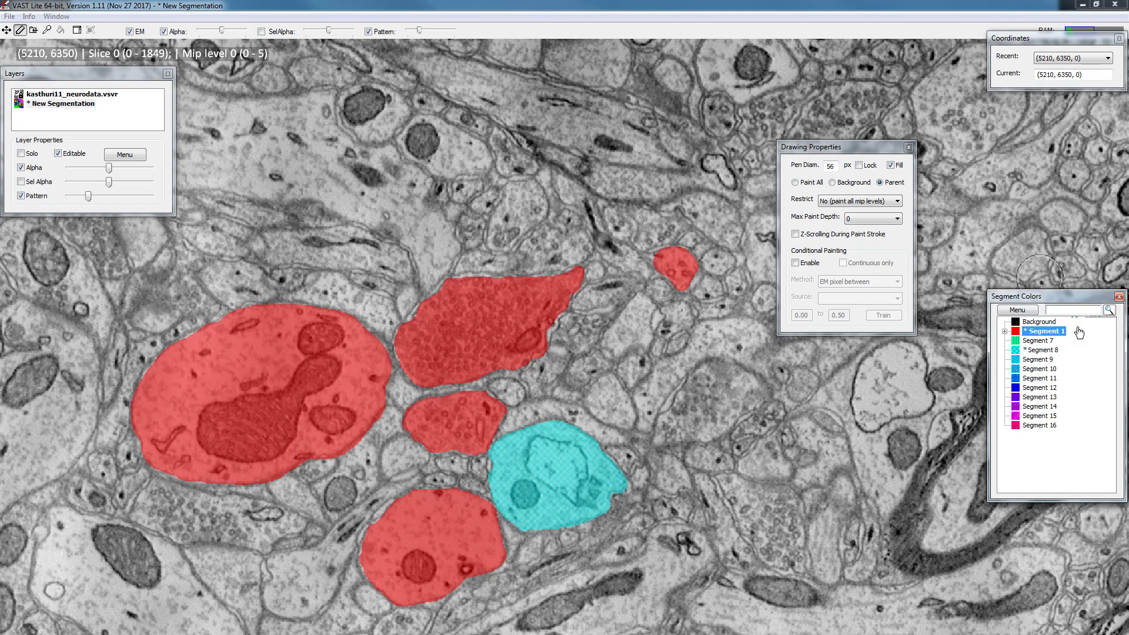
# Nest Segment 8 under Segment 1 and collapse the Segment 1 branch
pyautogui.click(1005, 332)
pyautogui.moveTo(1041, 359); pyautogui.dragTo(1040, 332)
pyautogui.click(1005, 332)
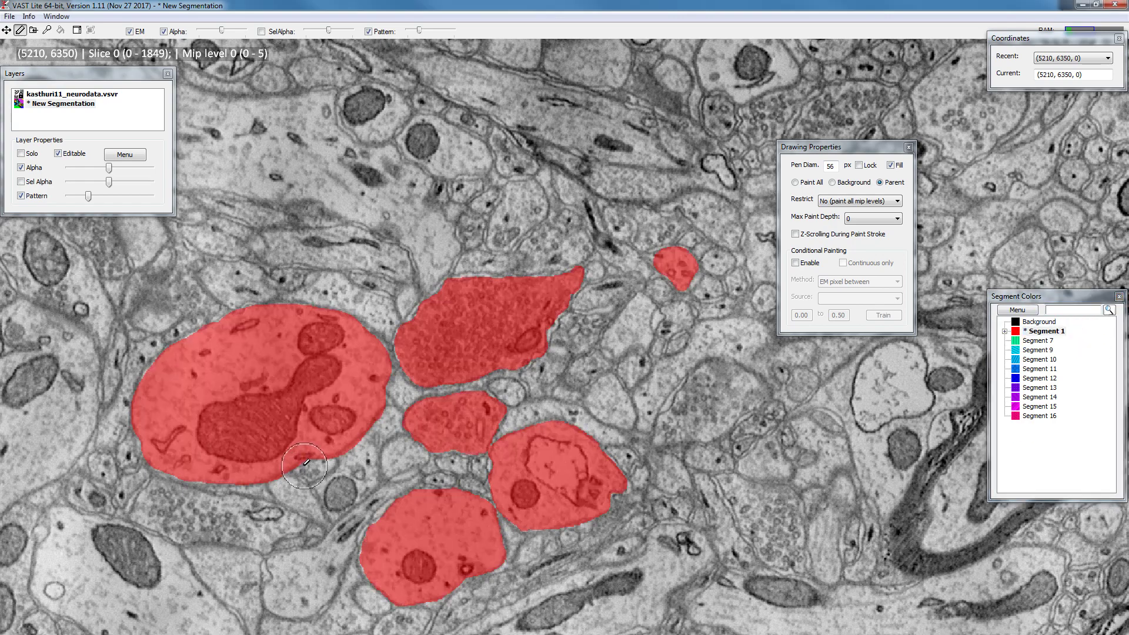
# Toggle the Segment 1 branch and leave it expanded to show Segments 2 and 8 in their own colours
pyautogui.click(1004, 334)
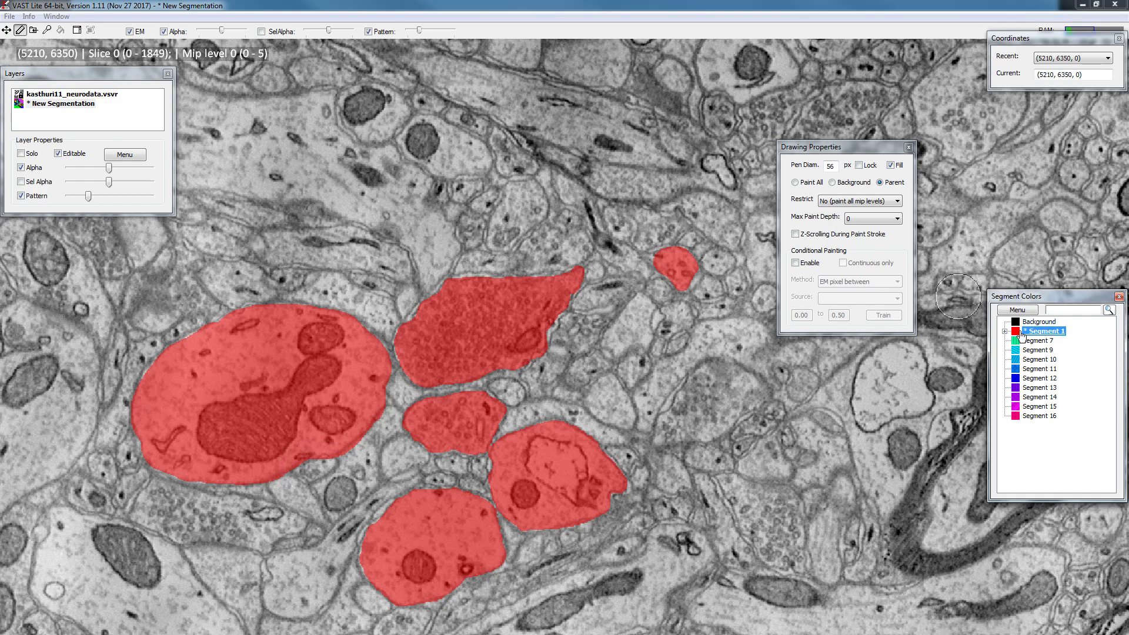
pyautogui.click(1005, 331)
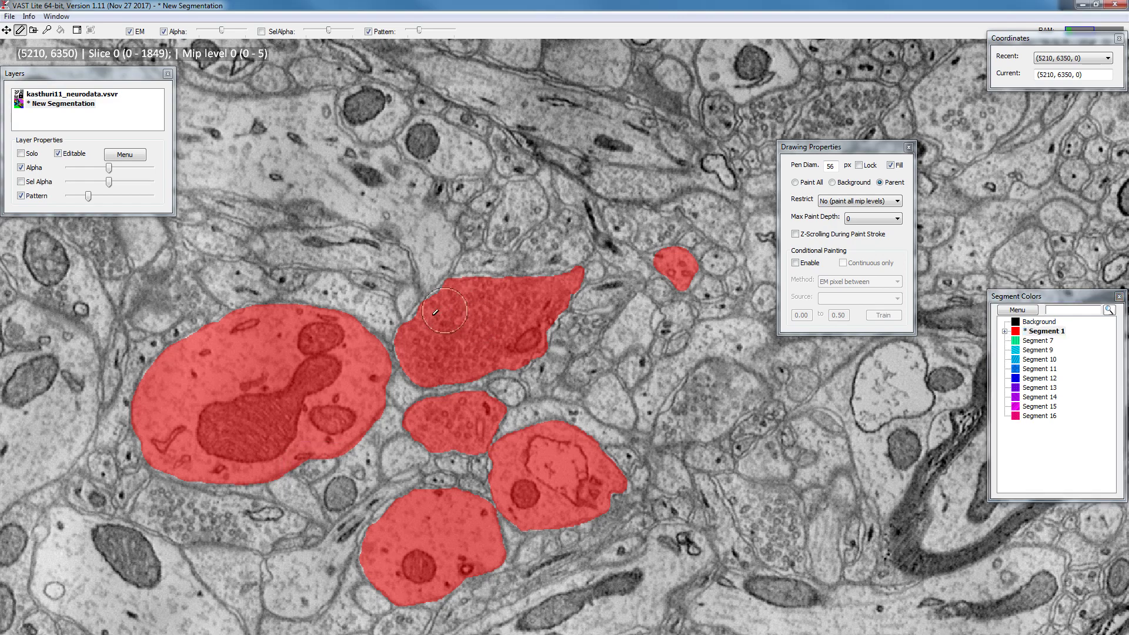
pyautogui.click(1010, 340)
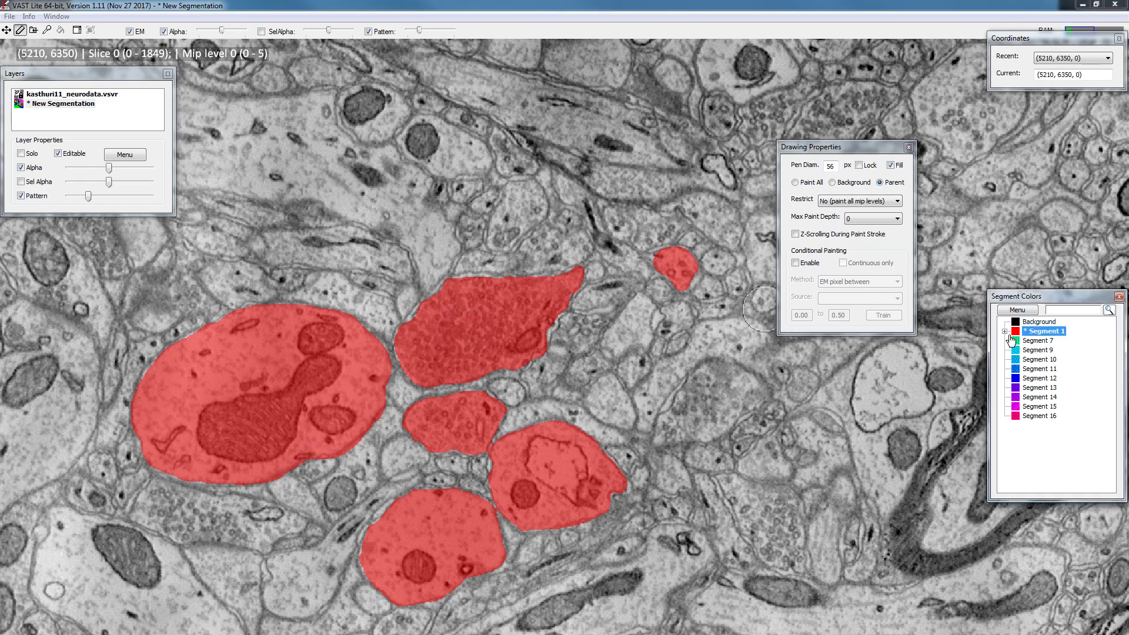
pyautogui.click(1005, 332)
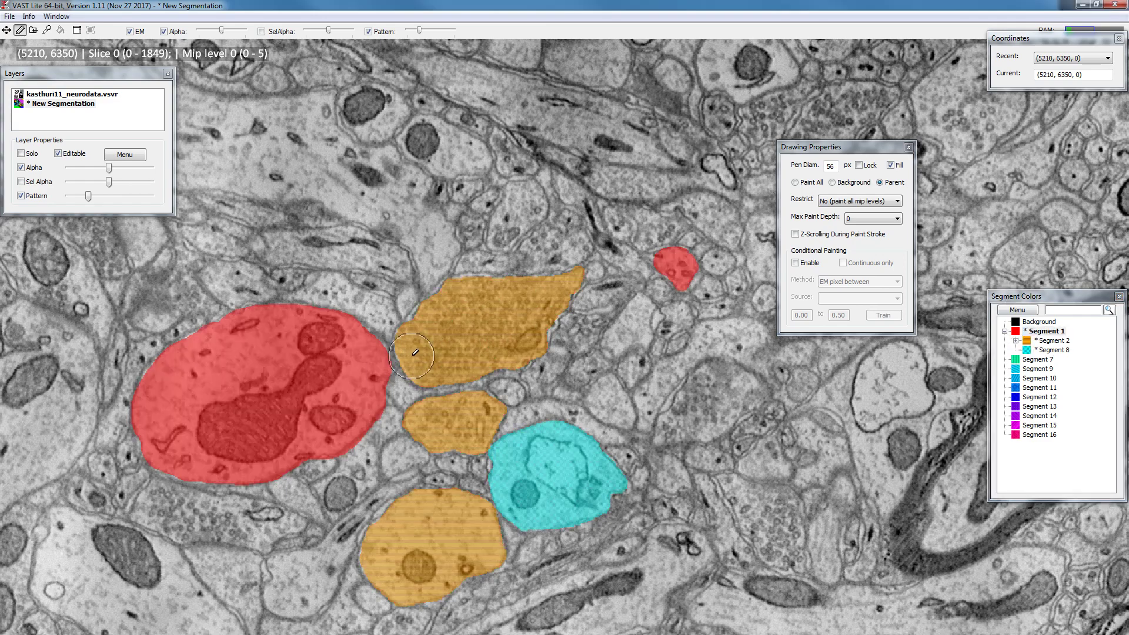
# Expand the Segment 2 branch, and collapse and re-expand the Segment 1 branch to compare the shared and individual colours
pyautogui.click(1015, 340)
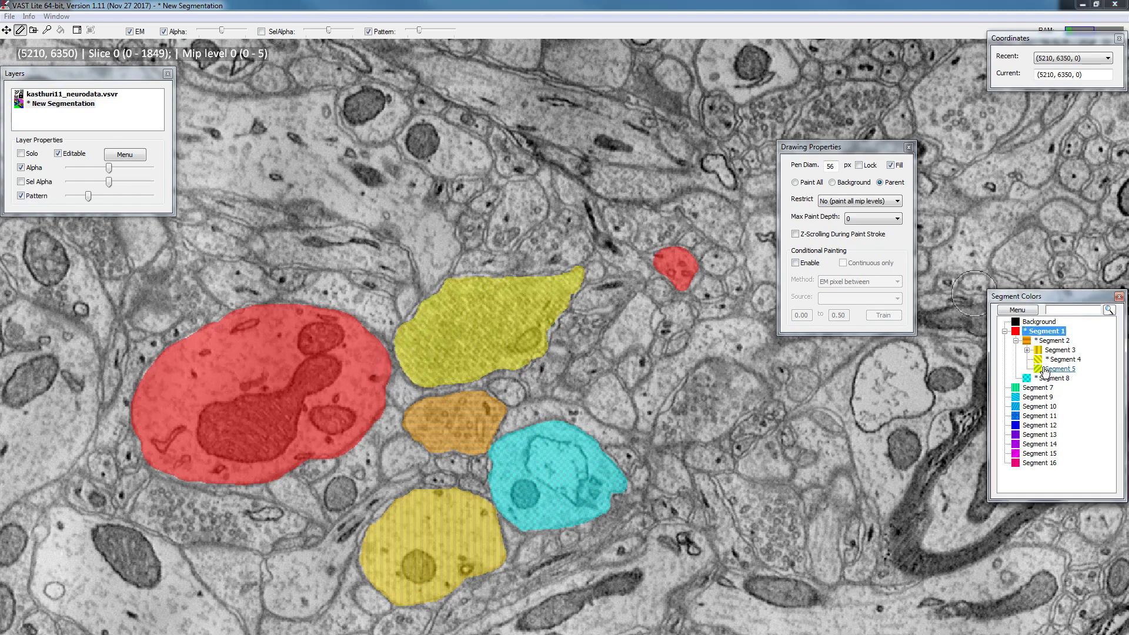
pyautogui.click(1005, 332)
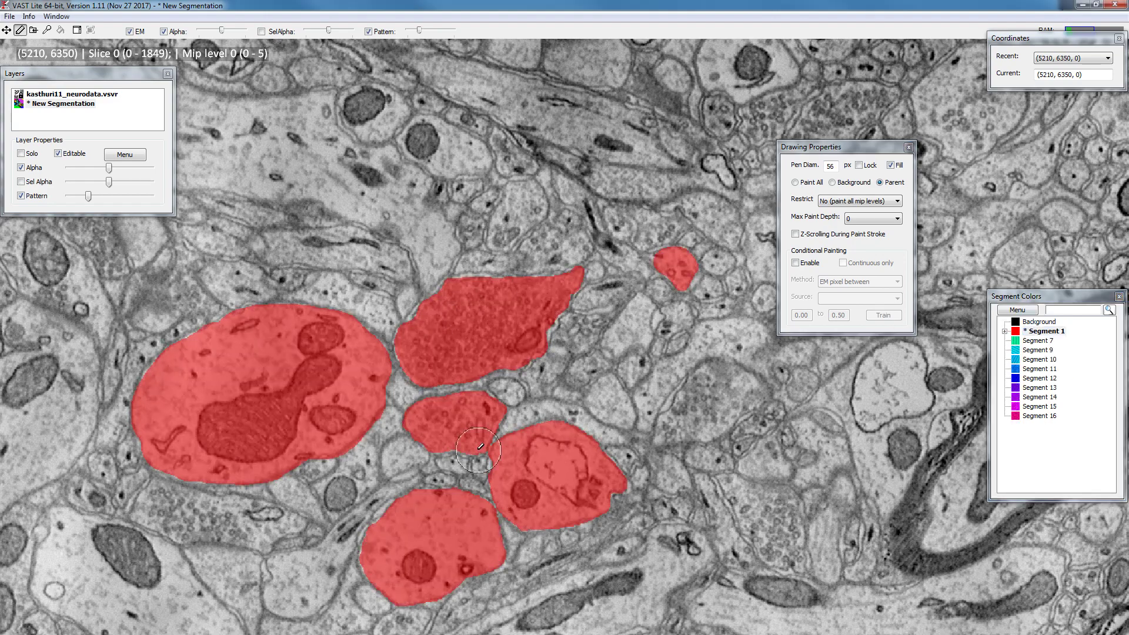
pyautogui.click(1005, 331)
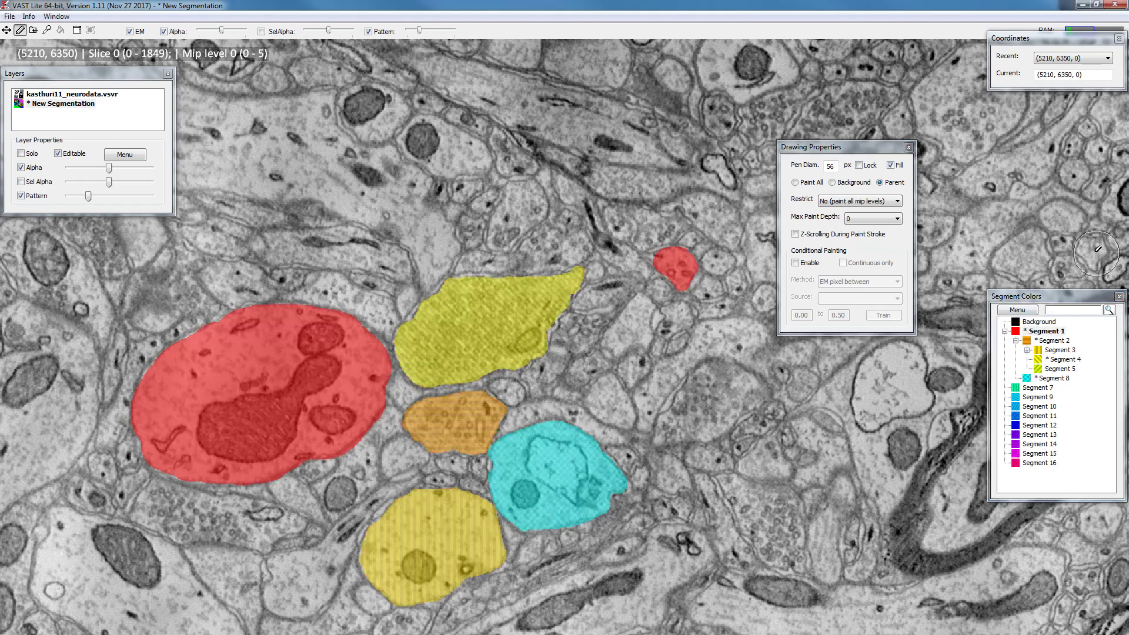
# Rename Segment 1 as Neurons
pyautogui.click(1045, 333)
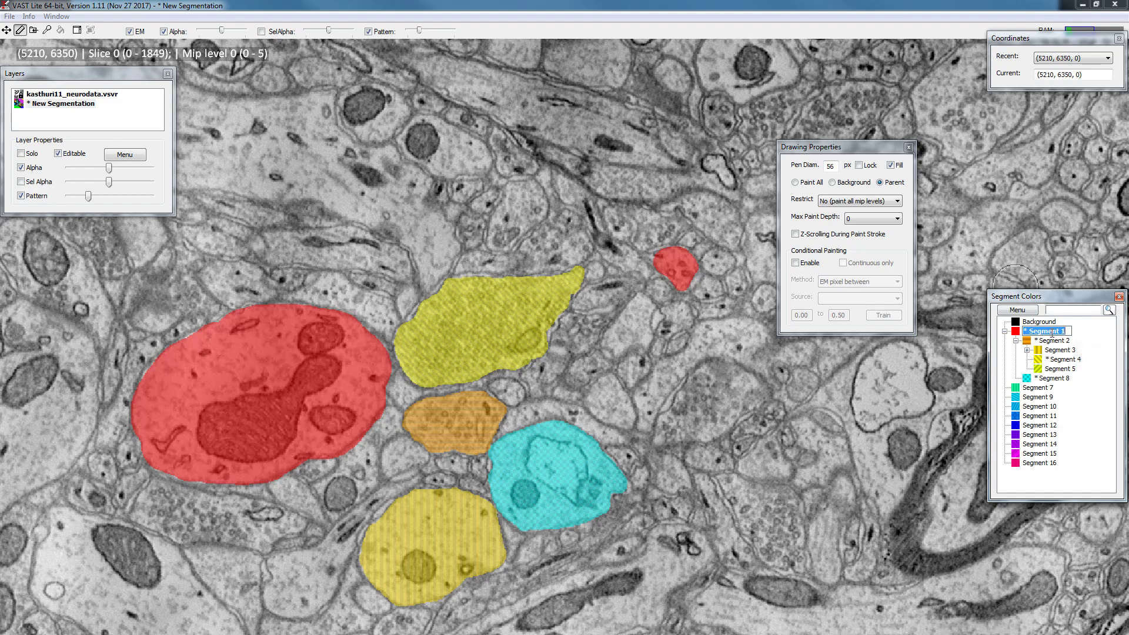
pyautogui.write('Neurons')
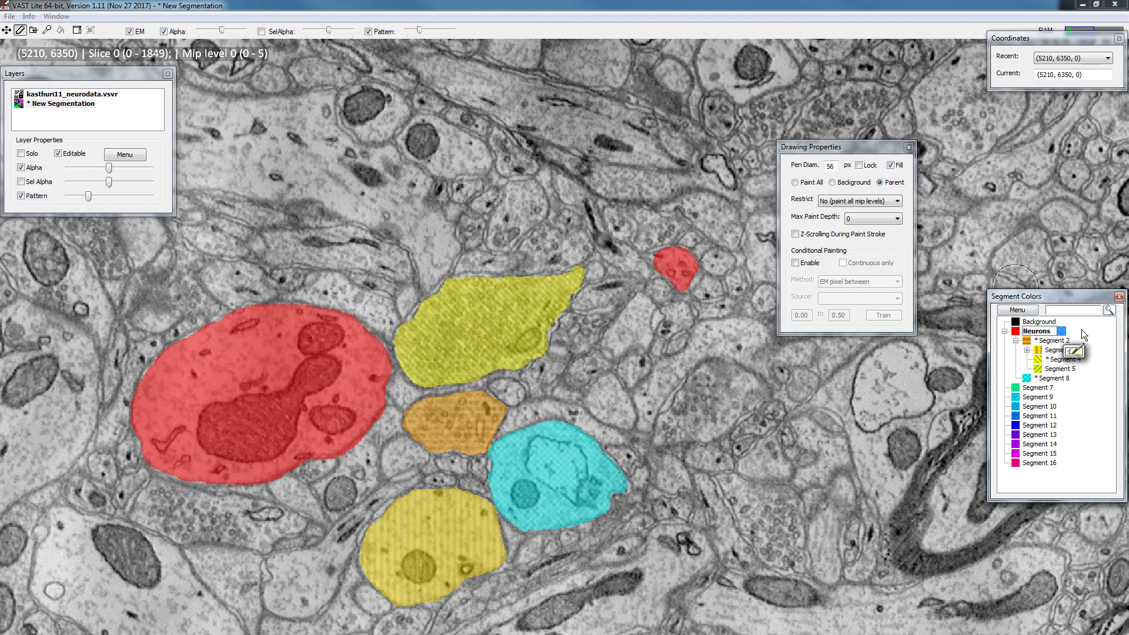
pyautogui.click(1040, 333)
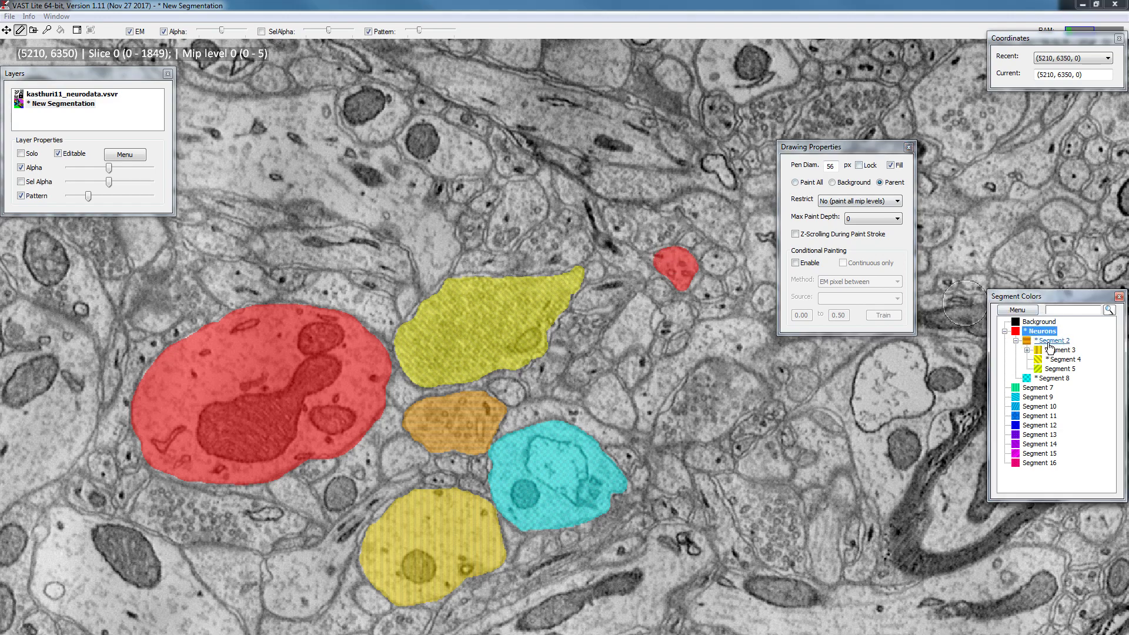
# Paint Segment 2 strokes across the large red Neurons cell in Parent mode, and erase them with a 145 px pen
pyautogui.click(1035, 340)
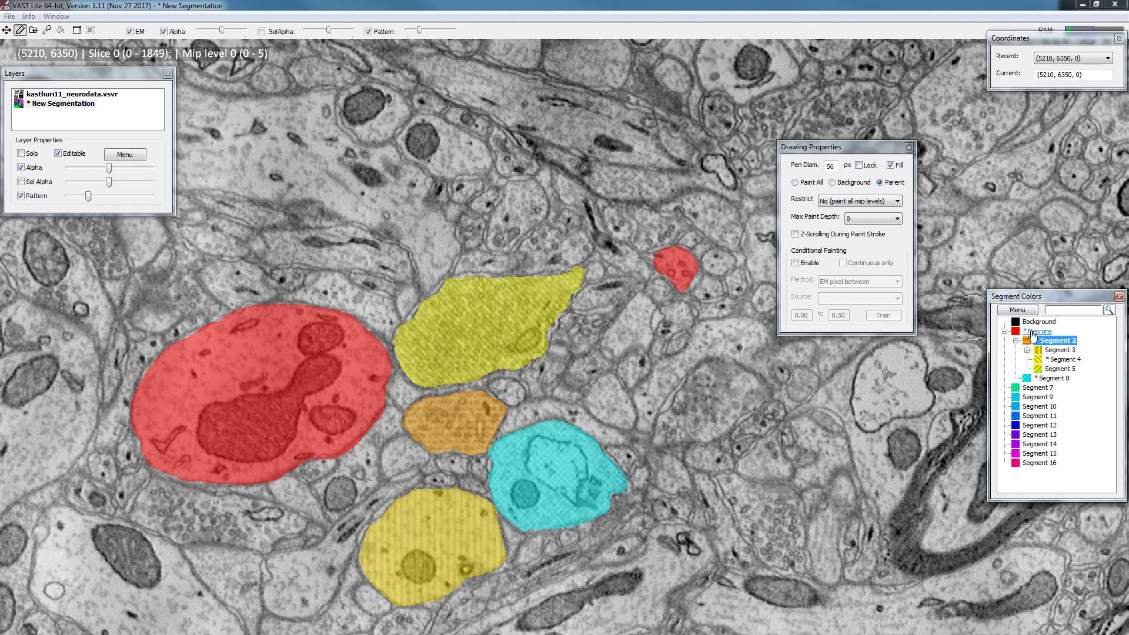
pyautogui.moveTo(311, 323); pyautogui.dragTo(203, 506)
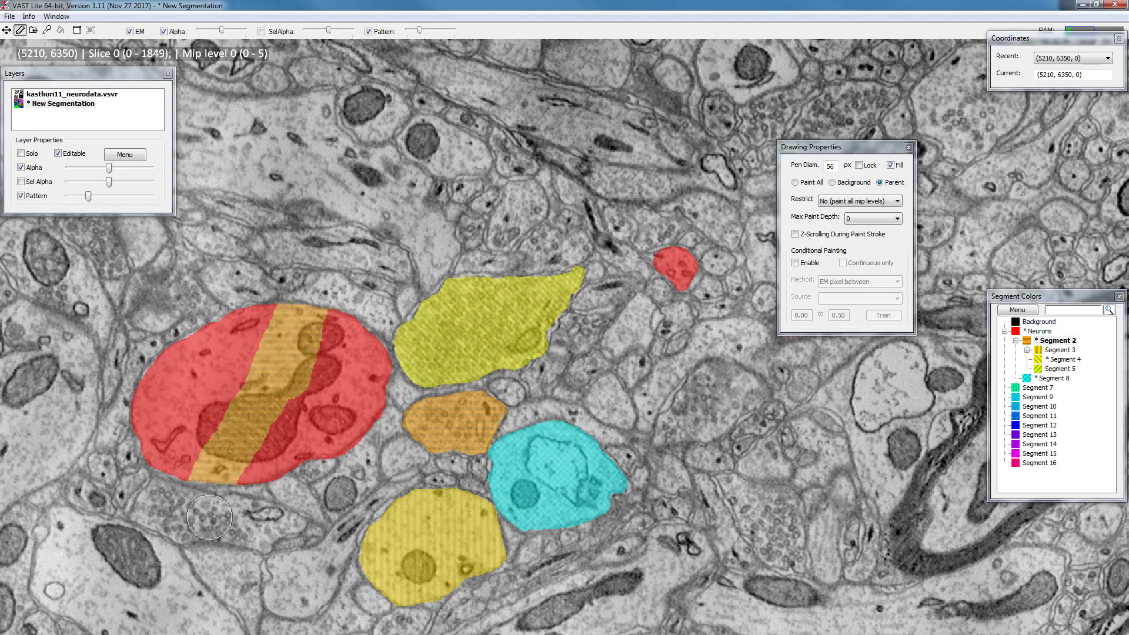
pyautogui.moveTo(385, 437); pyautogui.dragTo(316, 393)
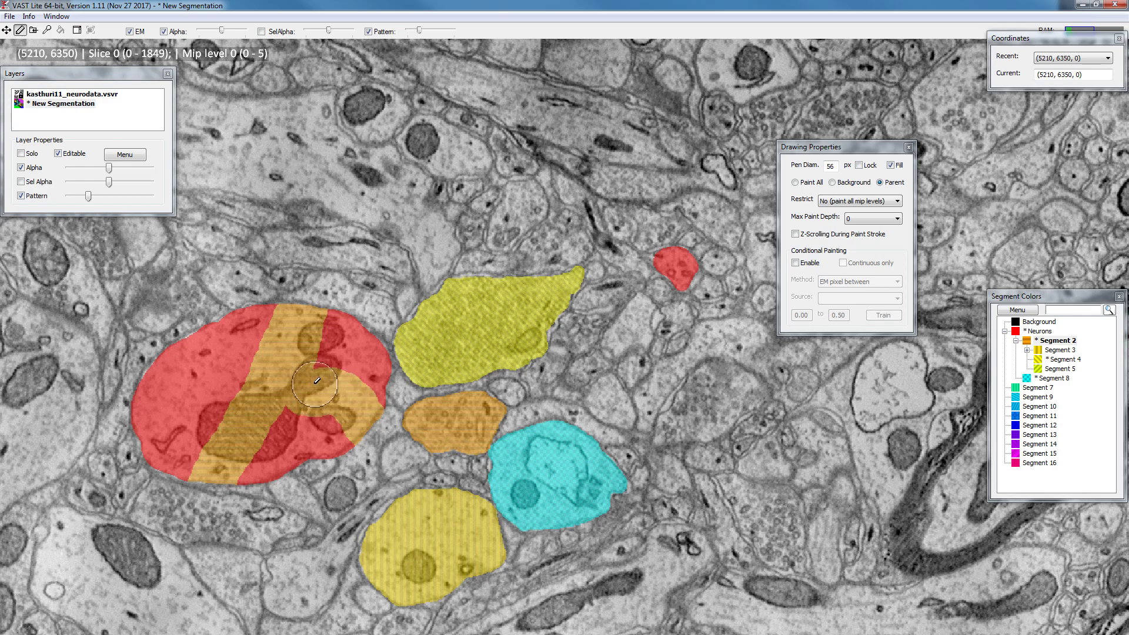
pyautogui.moveTo(315, 338); pyautogui.dragTo(293, 390)
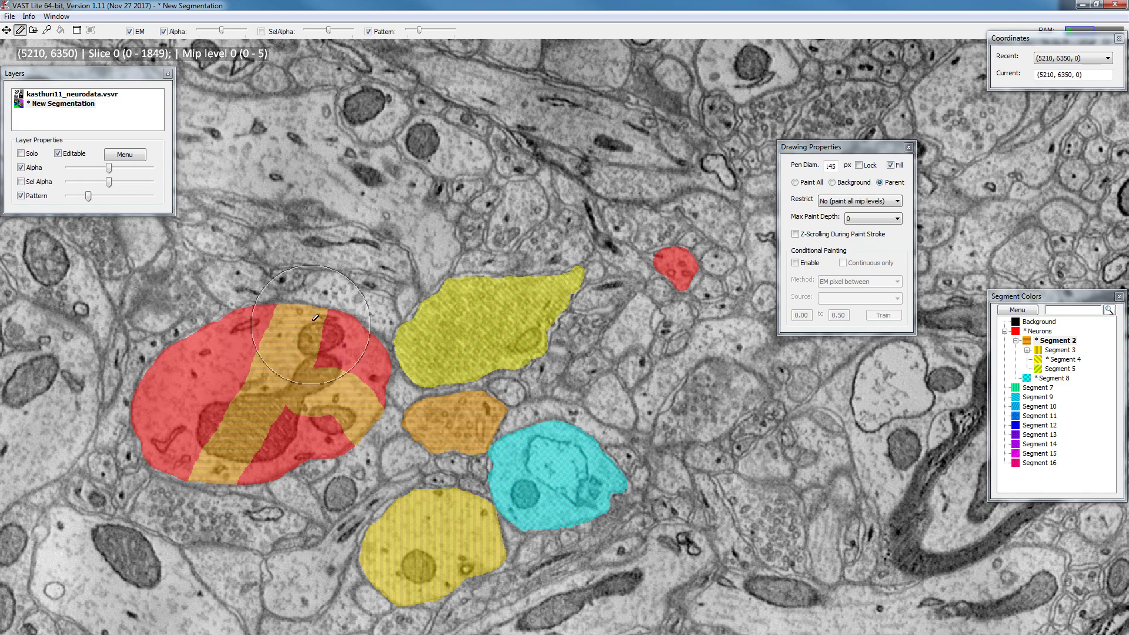
pyautogui.moveTo(294, 341)
pyautogui.mouseDown()
pyautogui.moveTo(277, 406)
pyautogui.moveTo(225, 463)
pyautogui.moveTo(353, 406)
pyautogui.mouseUp()
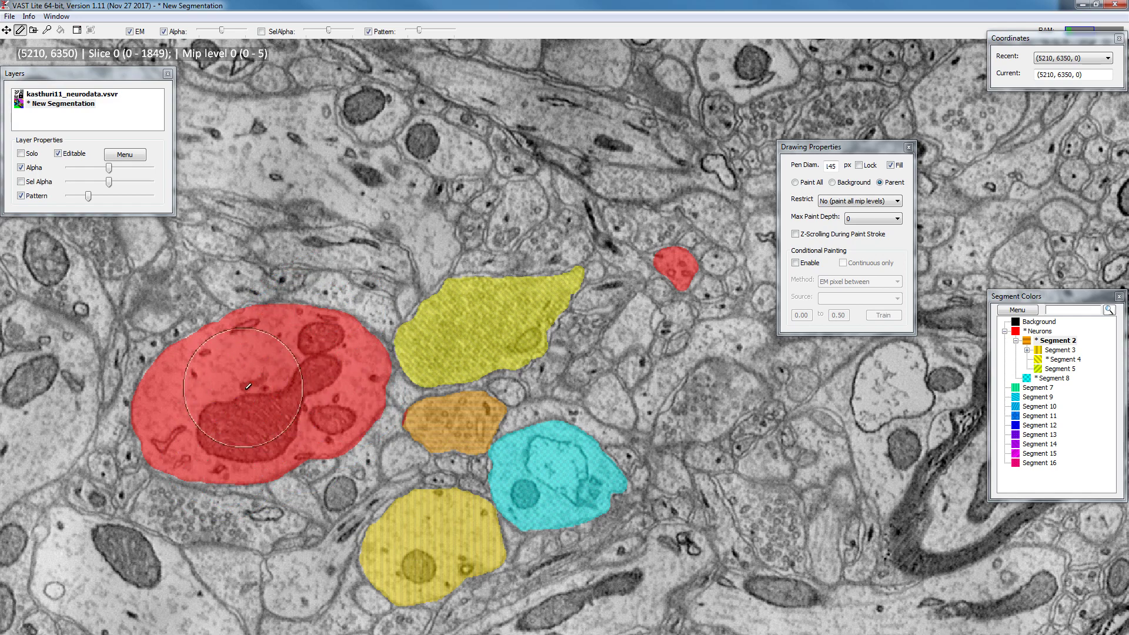
pyautogui.click(1038, 340)
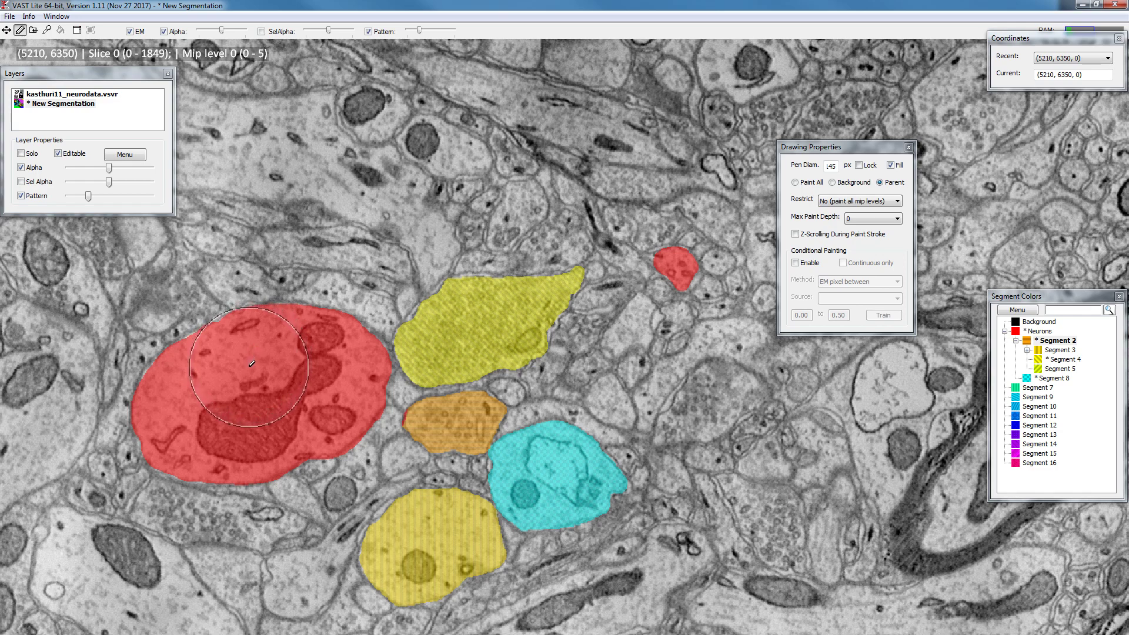
pyautogui.click(1045, 344)
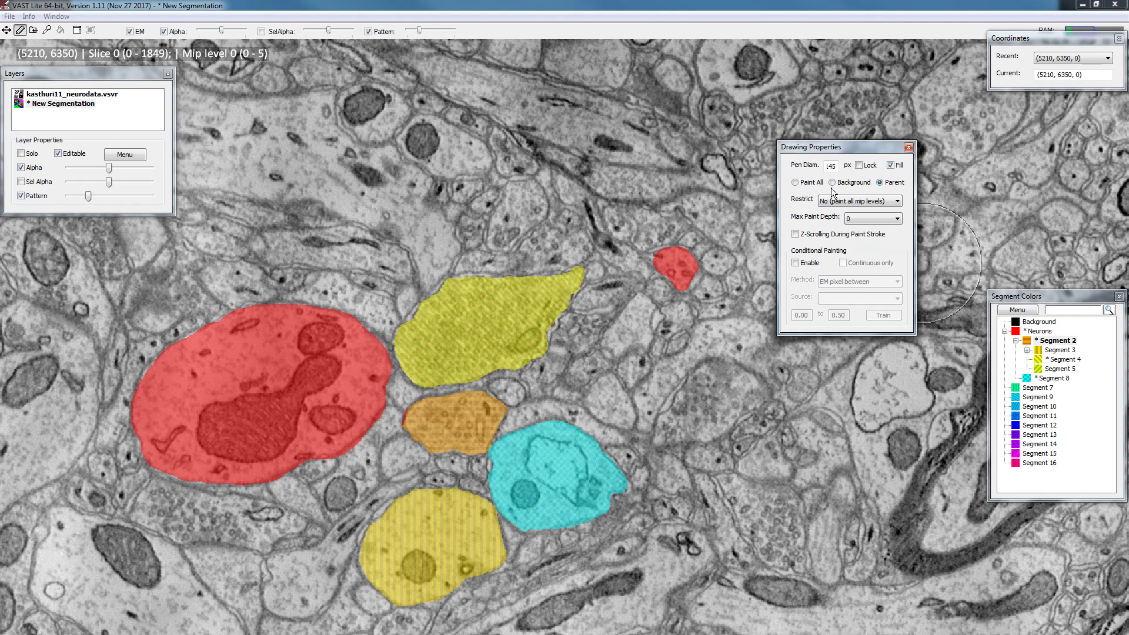
pyautogui.click(1055, 340)
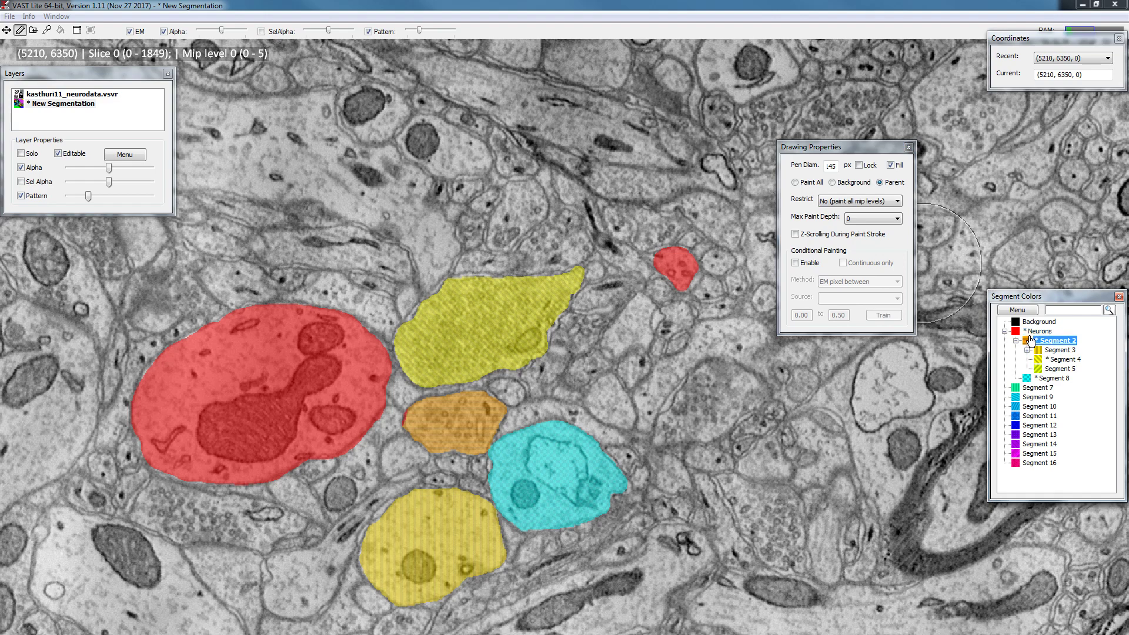
pyautogui.click(831, 152)
pyautogui.click(1026, 340)
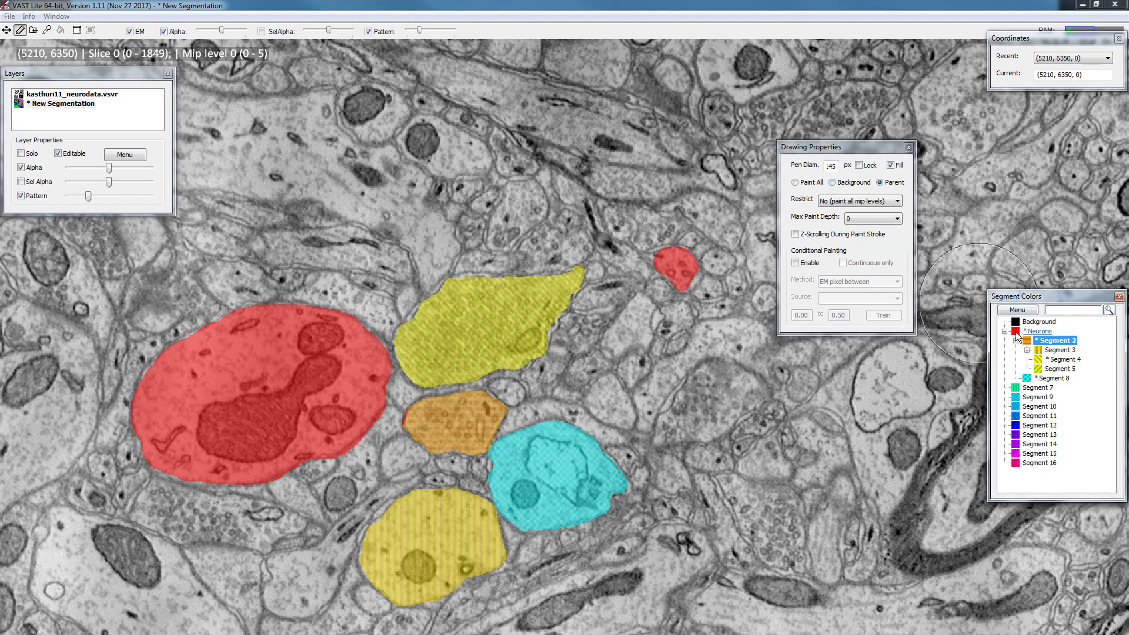
pyautogui.click(908, 213)
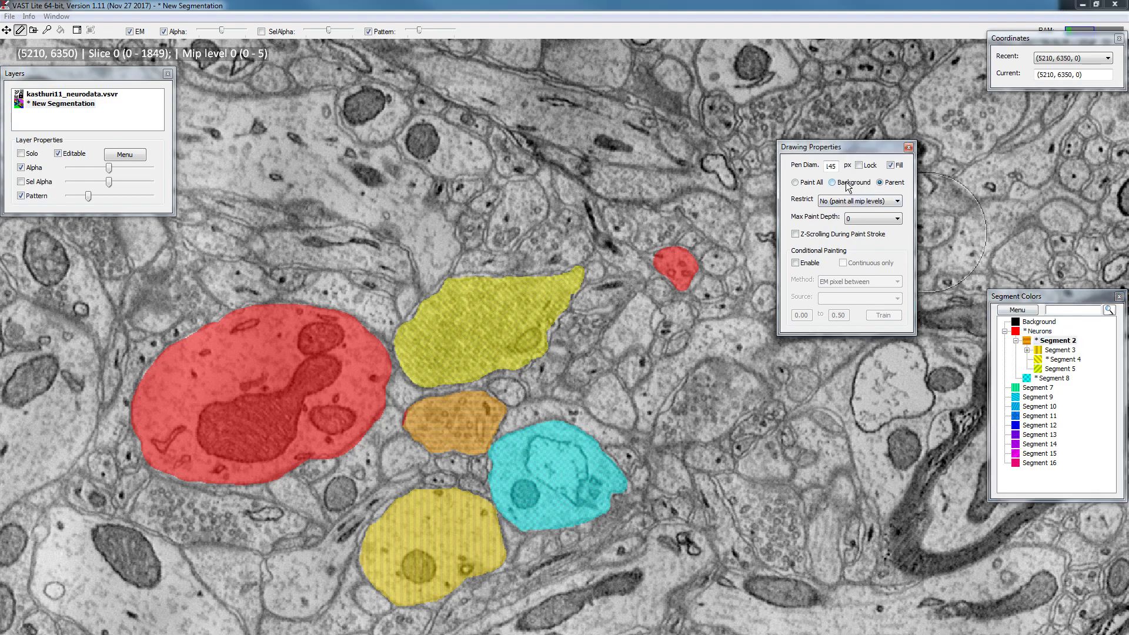
# Switch the painting mode to Background and pick the Neurons segment from the large red cell in the image
pyautogui.click(845, 184)
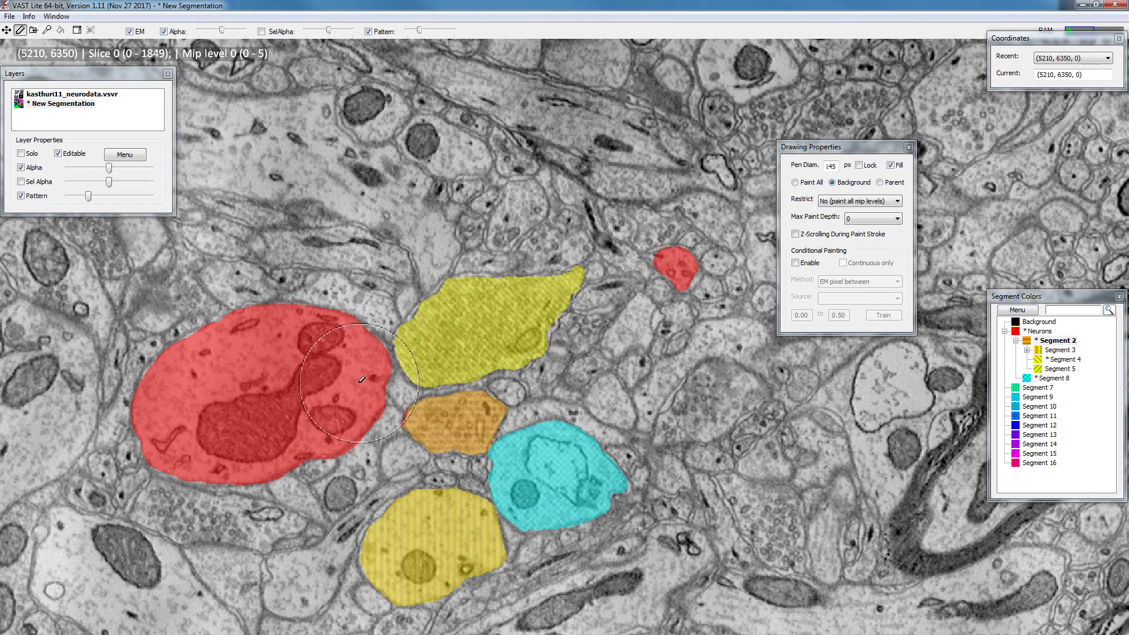
pyautogui.press('shift')
pyautogui.keyDown('shift'); pyautogui.click(342, 374); pyautogui.keyUp('shift')
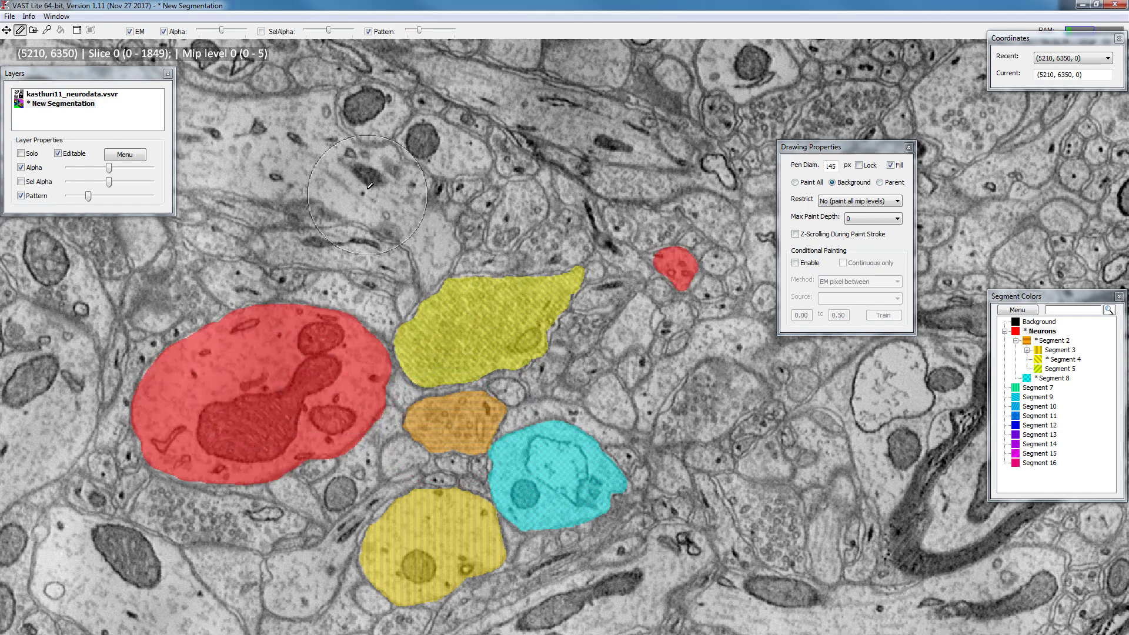
pyautogui.click(838, 155)
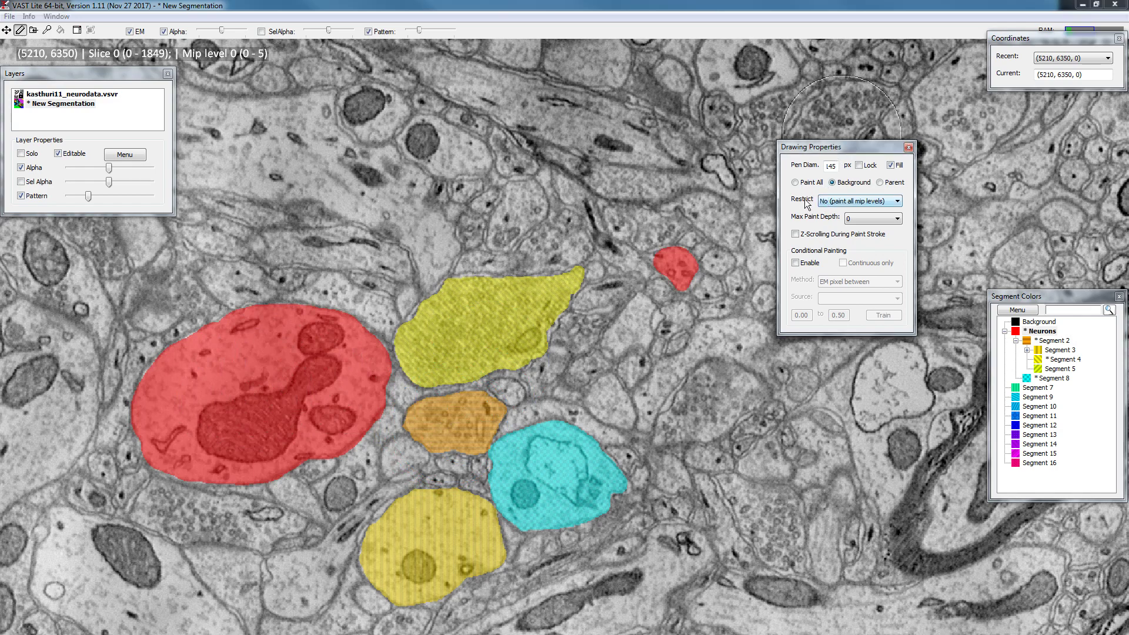
# Restrict painting to mip level 0 only
pyautogui.click(828, 202)
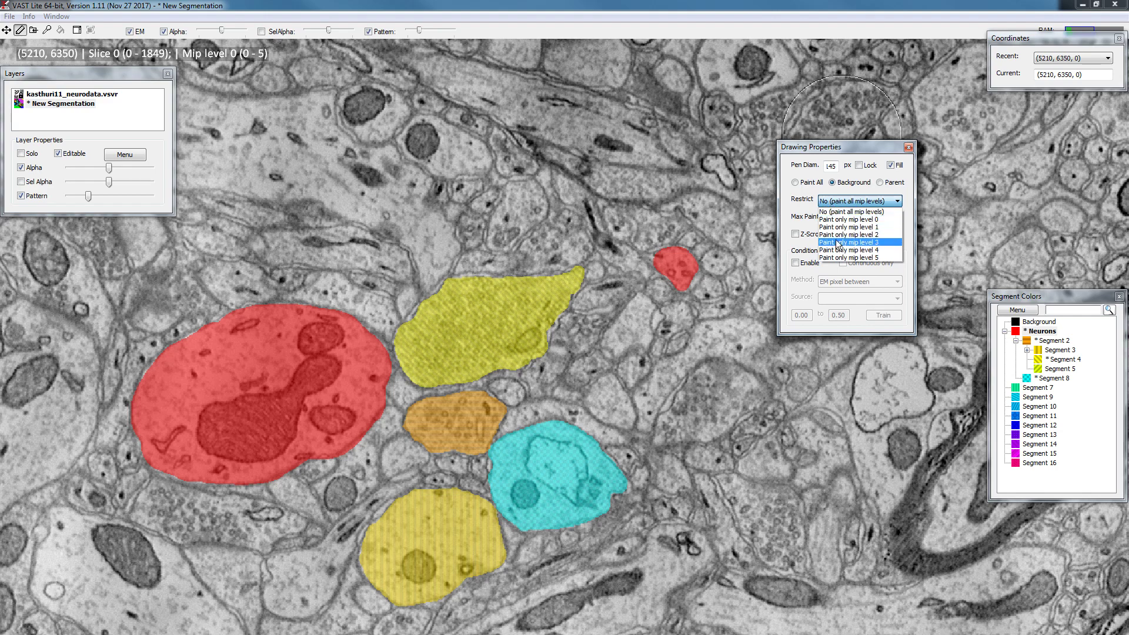
pyautogui.click(834, 201)
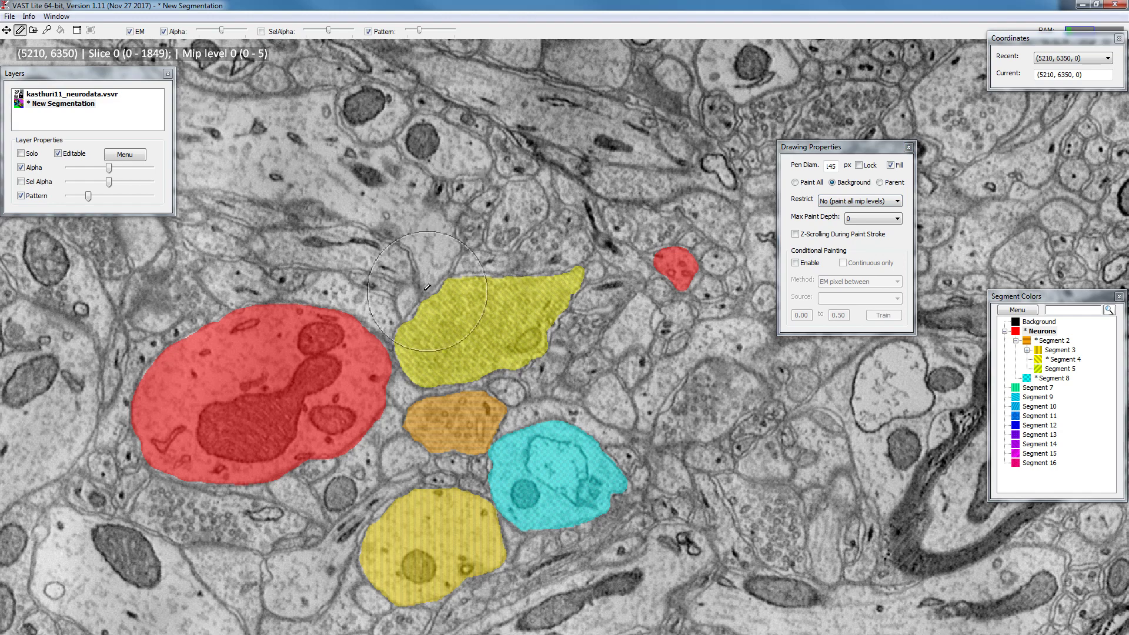
pyautogui.click(835, 201)
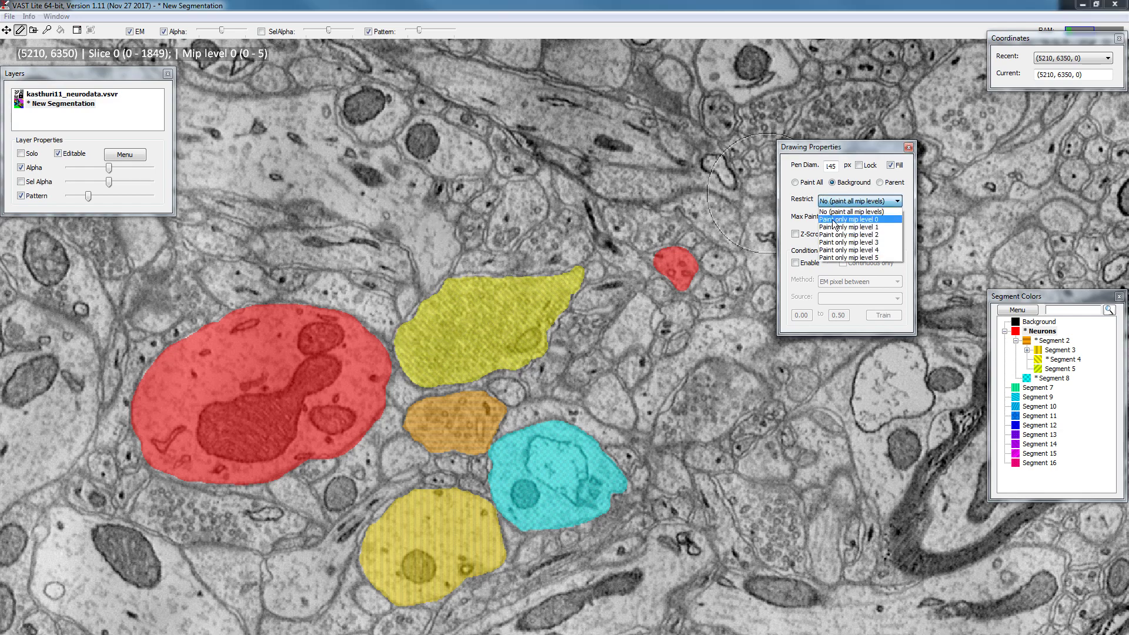
pyautogui.click(833, 221)
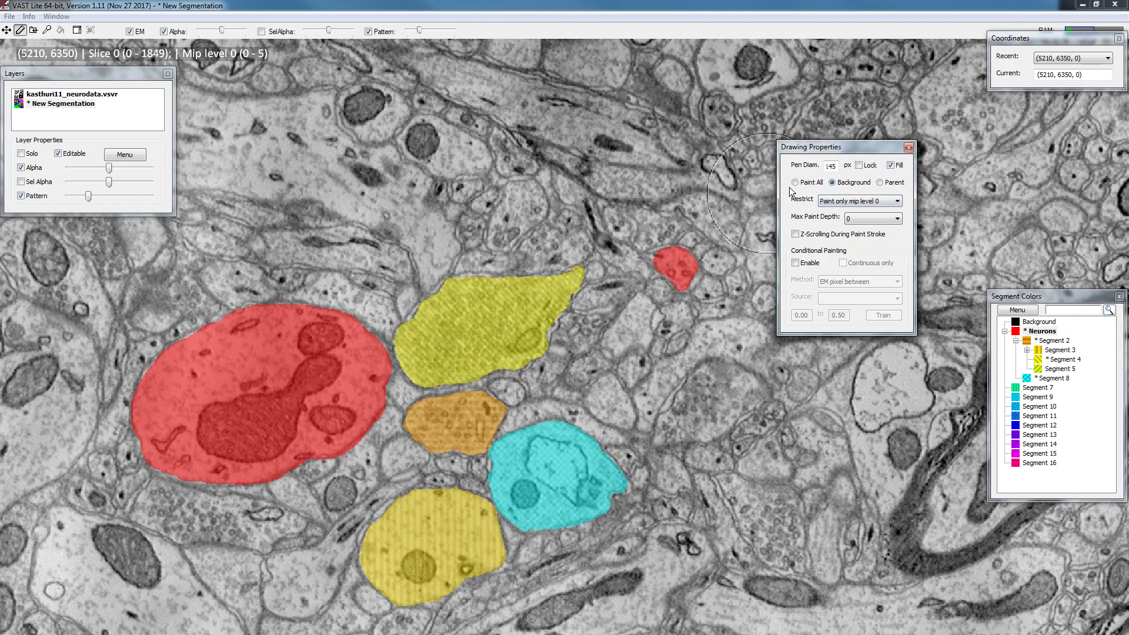
# Try to paint above the yellow segment at mip level 1, dismiss the warning, and return to mip level 0
pyautogui.scroll(-1, 618, 146)
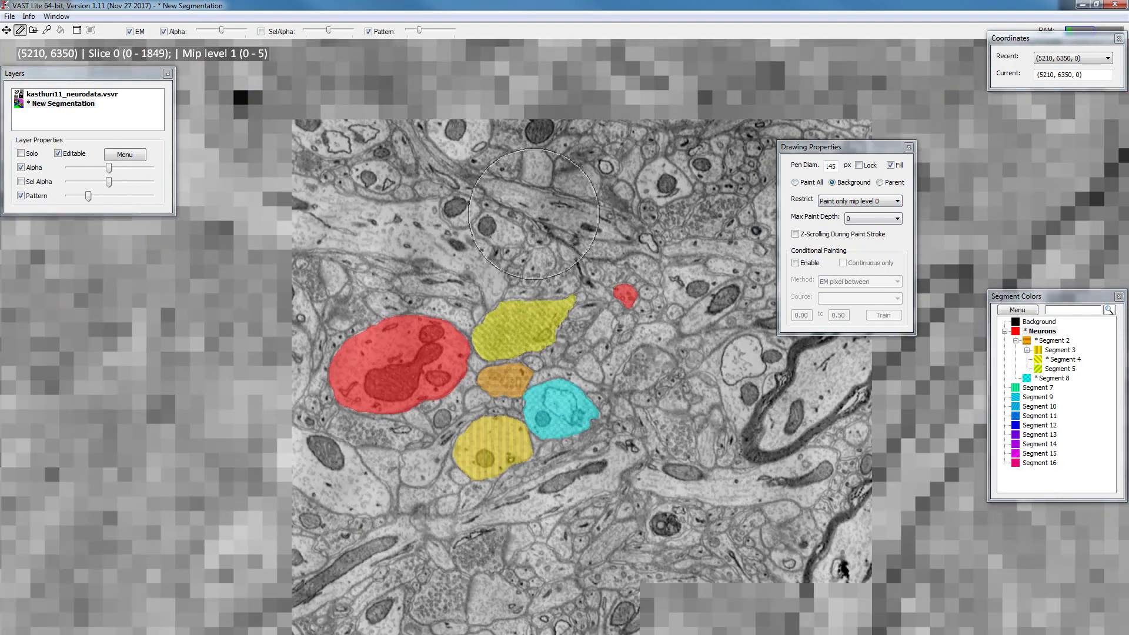
pyautogui.click(511, 242)
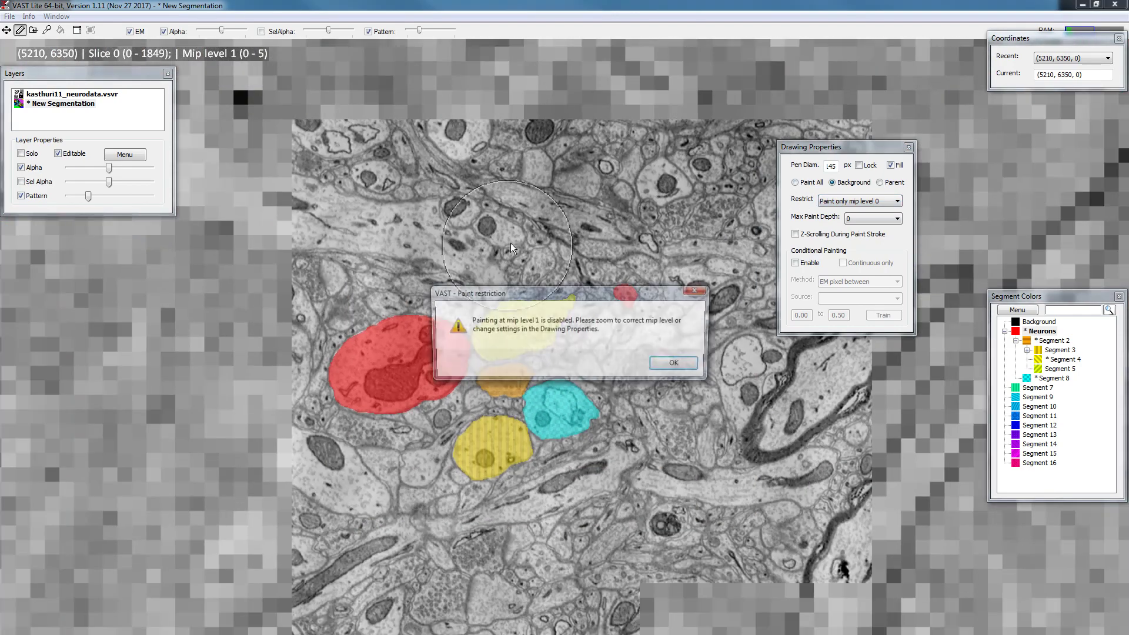
pyautogui.click(672, 364)
pyautogui.scroll(1, 682, 352)
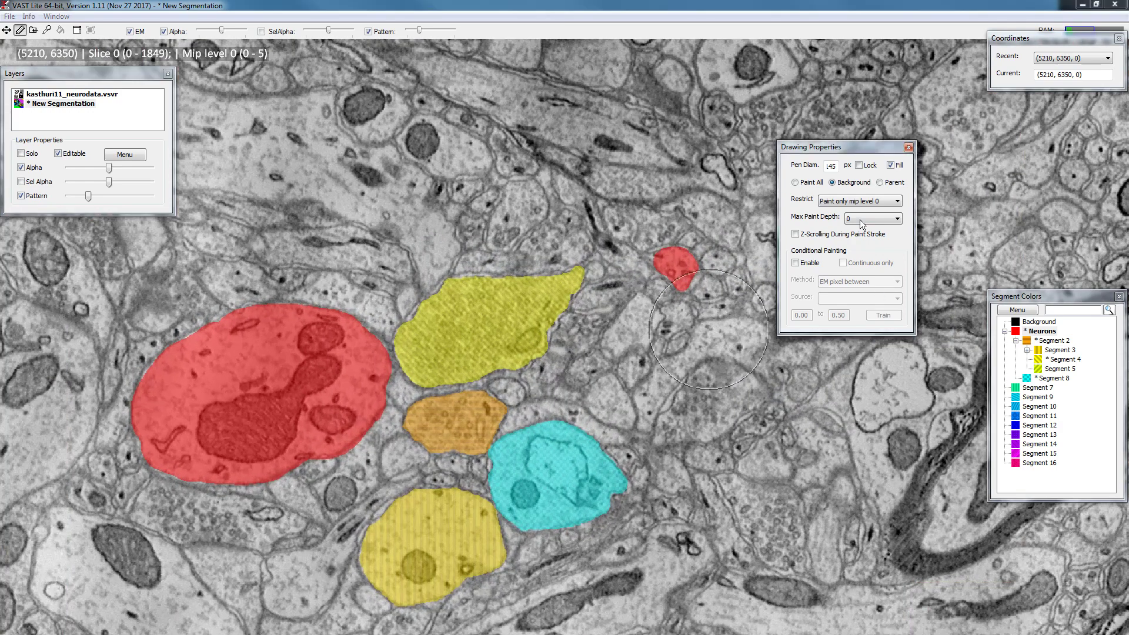
# Set the paint restriction to No (paint all mip levels) and move the Drawing Properties window further away from the painted segments
pyautogui.click(871, 203)
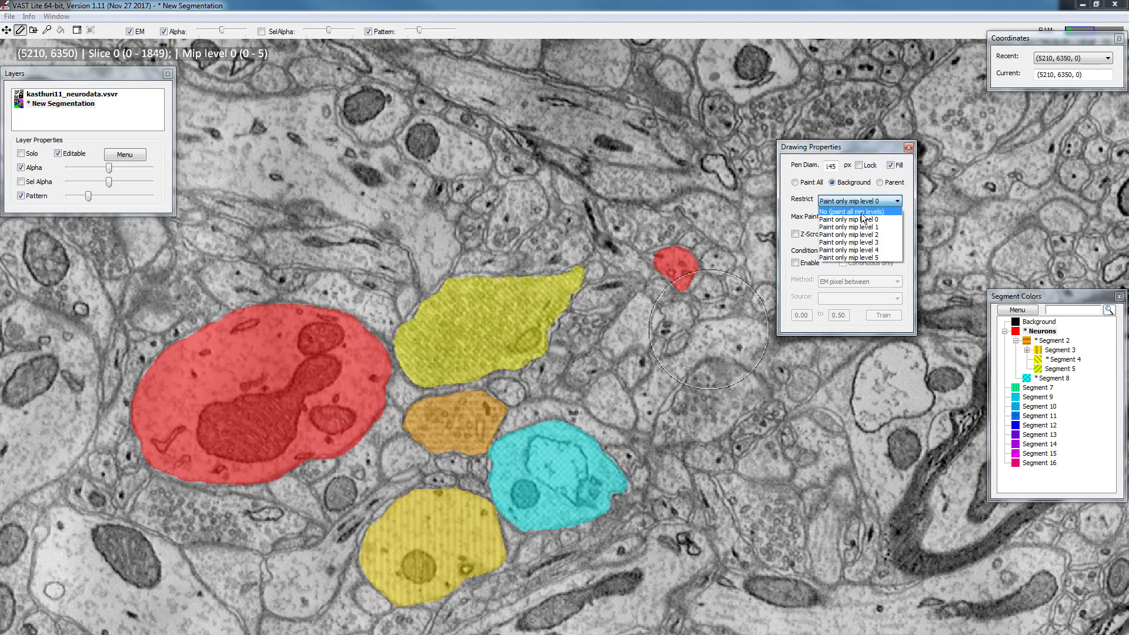
pyautogui.click(863, 212)
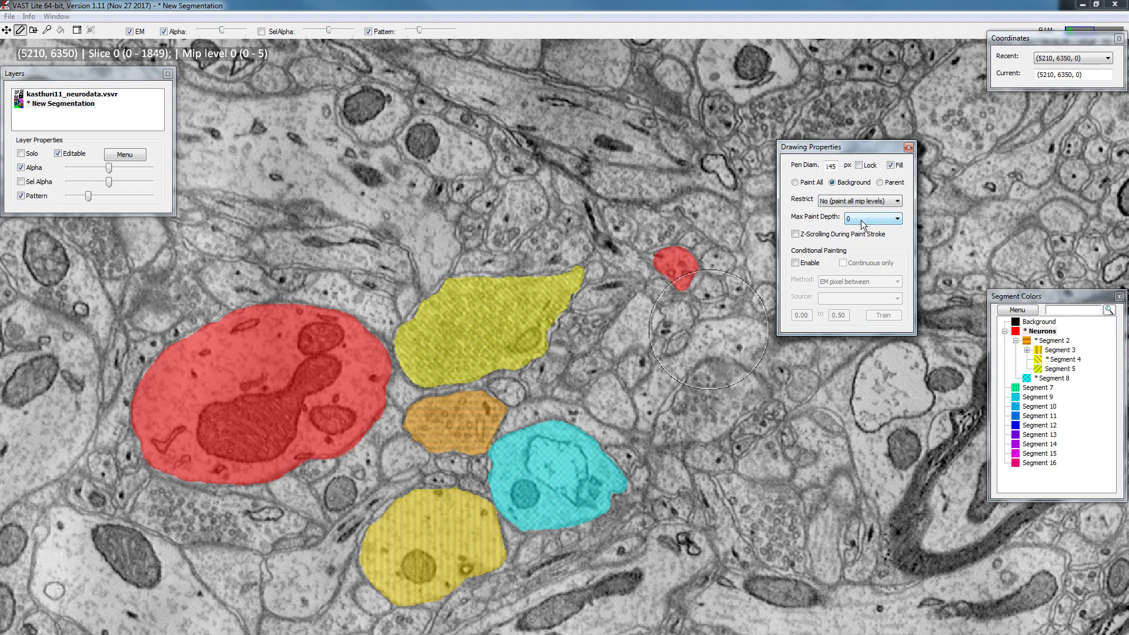
pyautogui.moveTo(857, 147); pyautogui.dragTo(929, 103)
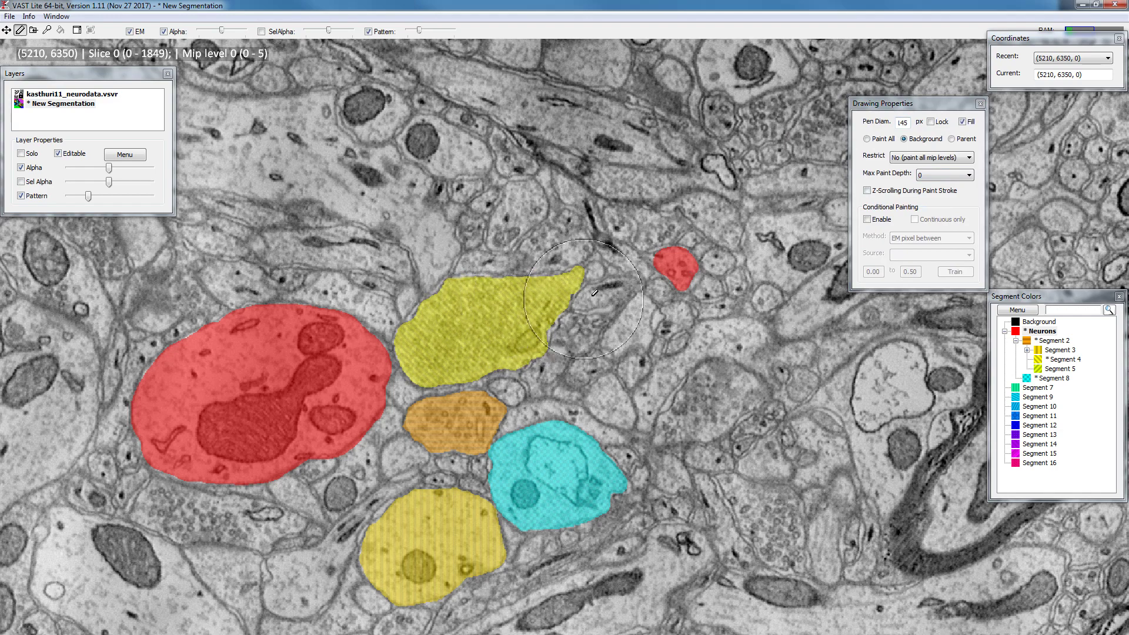
# Pick Segment 4 from the upper yellow region in the image and reduce the pen diameter to 23 px
pyautogui.keyDown('shift'); pyautogui.click(507, 303); pyautogui.keyUp('shift')
pyautogui.scroll(-5, 507, 303)
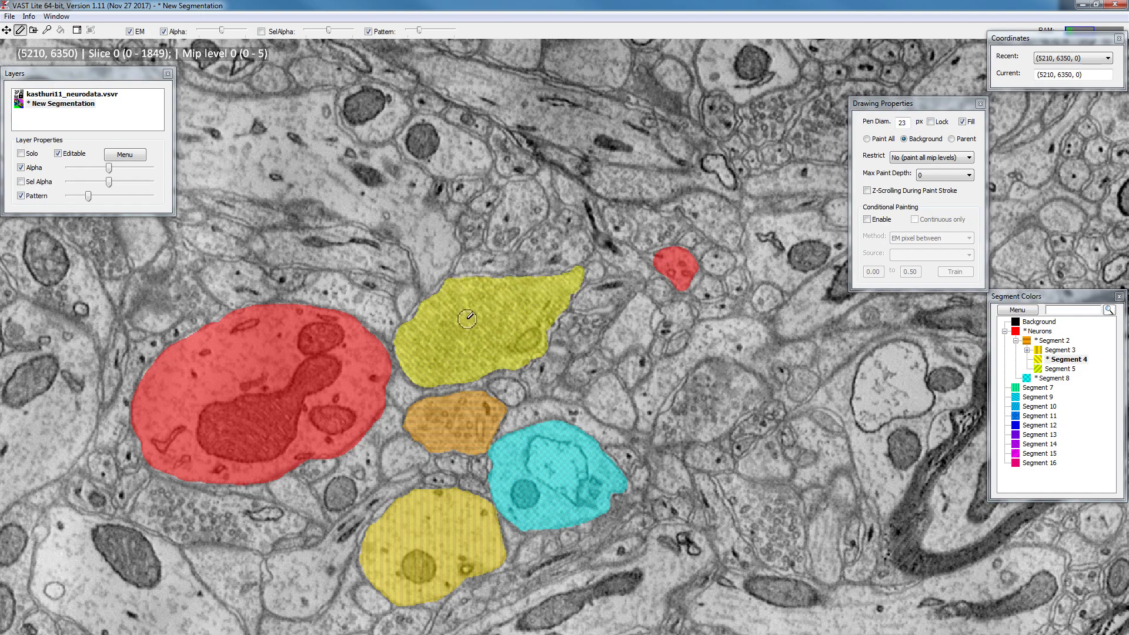
# Compare the Segment 4 cell between slices 0 and 1, returning to slice 0
pyautogui.scroll(-1, 474, 317)
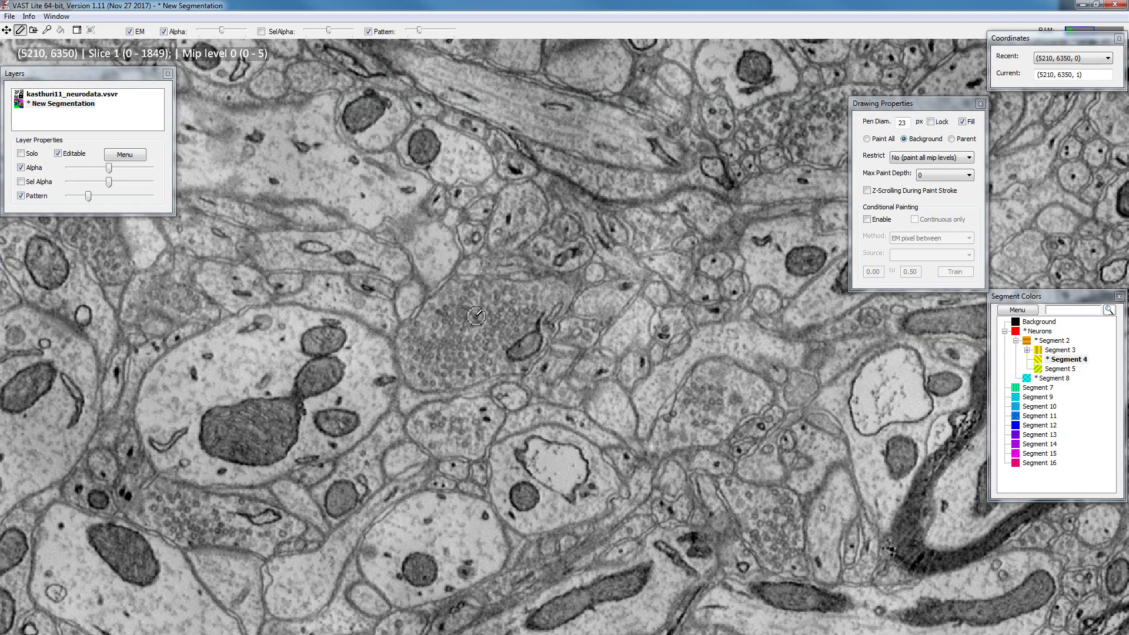
pyautogui.scroll(-2, 476, 315)
pyautogui.scroll(3, 471, 312)
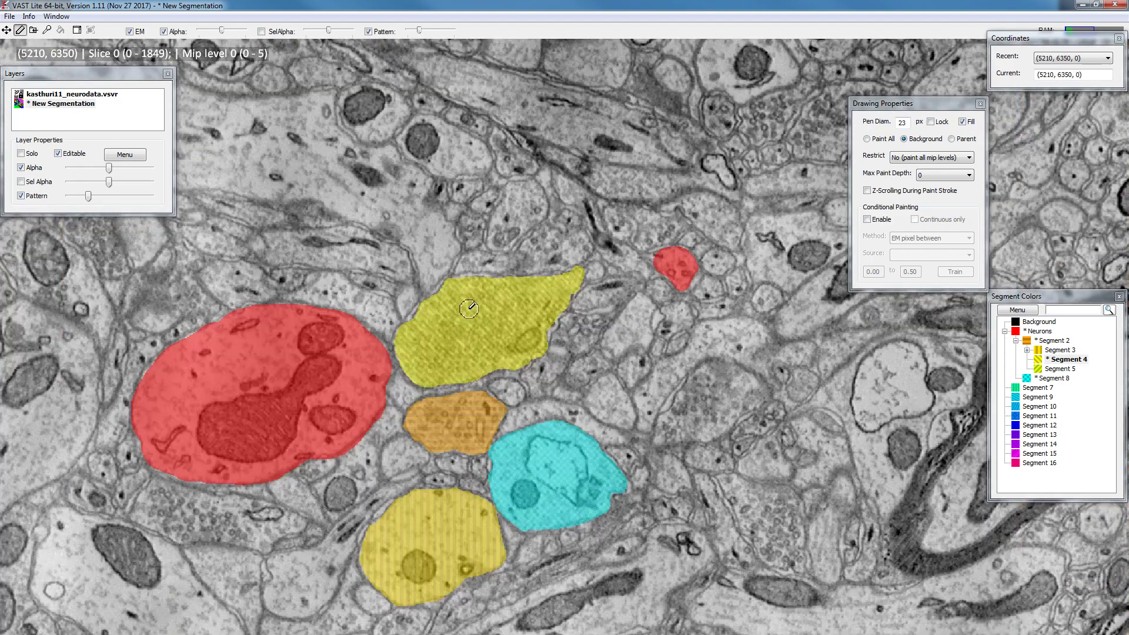
pyautogui.scroll(-1, 469, 308)
pyautogui.scroll(1, 469, 307)
pyautogui.scroll(-1, 477, 306)
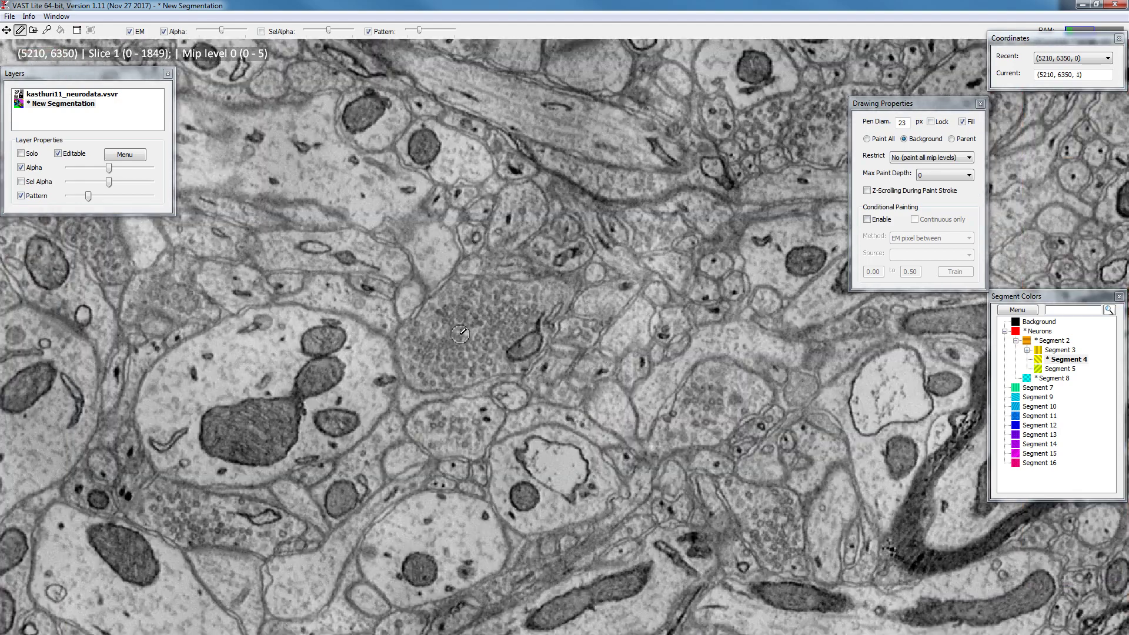
pyautogui.scroll(1, 488, 302)
# Set the maximum paint depth to +/- 4
pyautogui.click(923, 175)
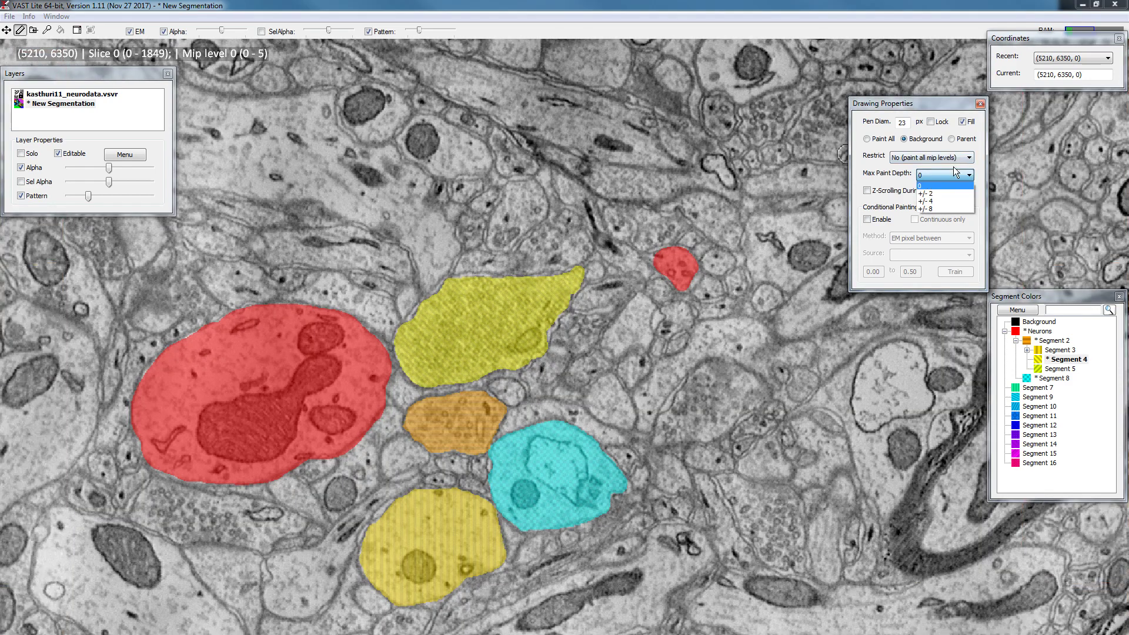
pyautogui.click(929, 202)
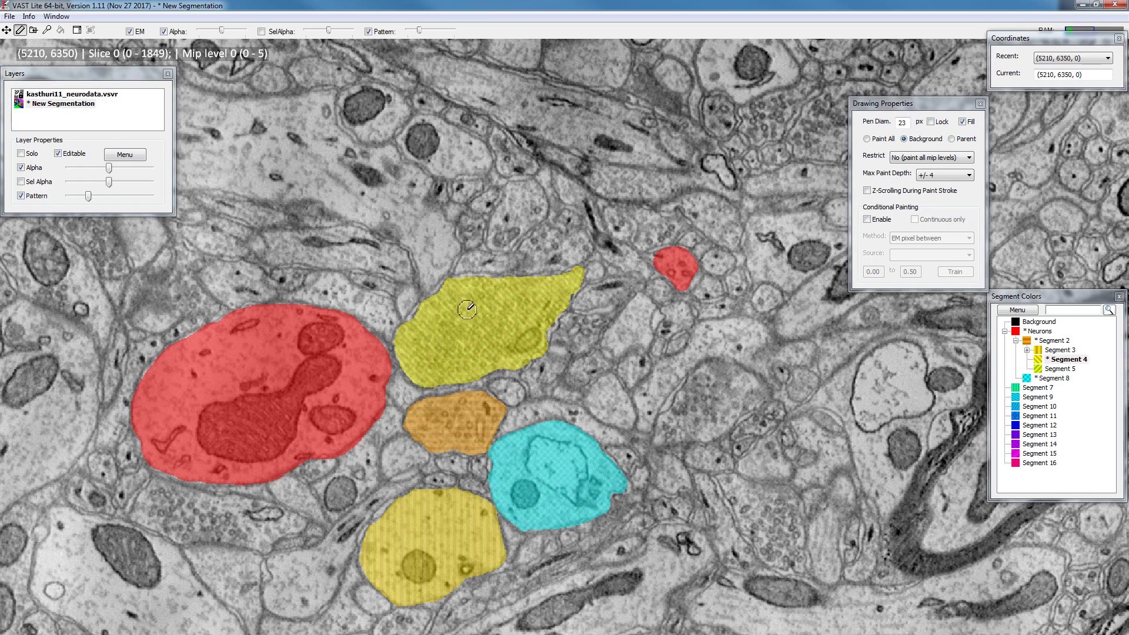
# Pick Segment 4 in slice 0 and paint its filled cell outline in slice 4
pyautogui.press('shift')
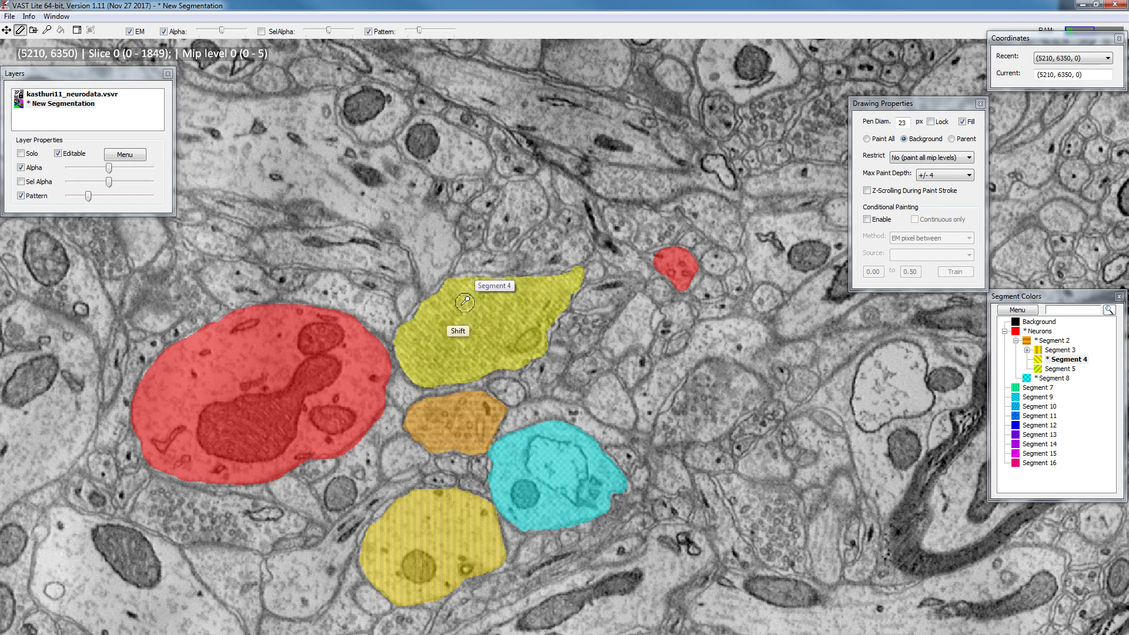
pyautogui.keyDown('shift'); pyautogui.click(465, 318); pyautogui.keyUp('shift')
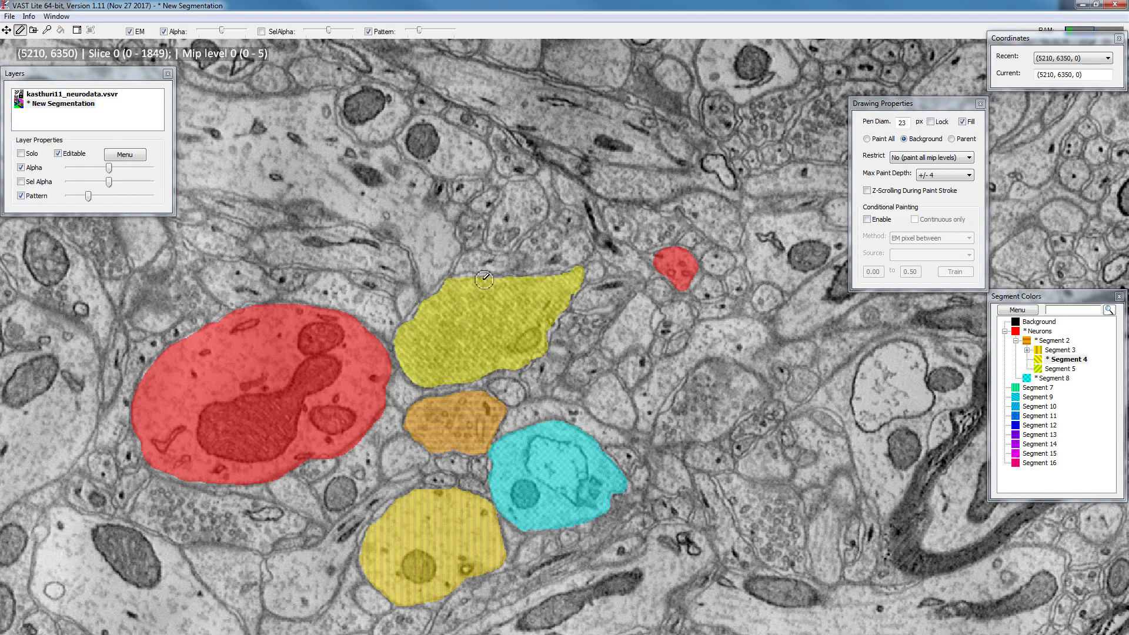
pyautogui.scroll(-1, 458, 296)
pyautogui.scroll(-3, 456, 303)
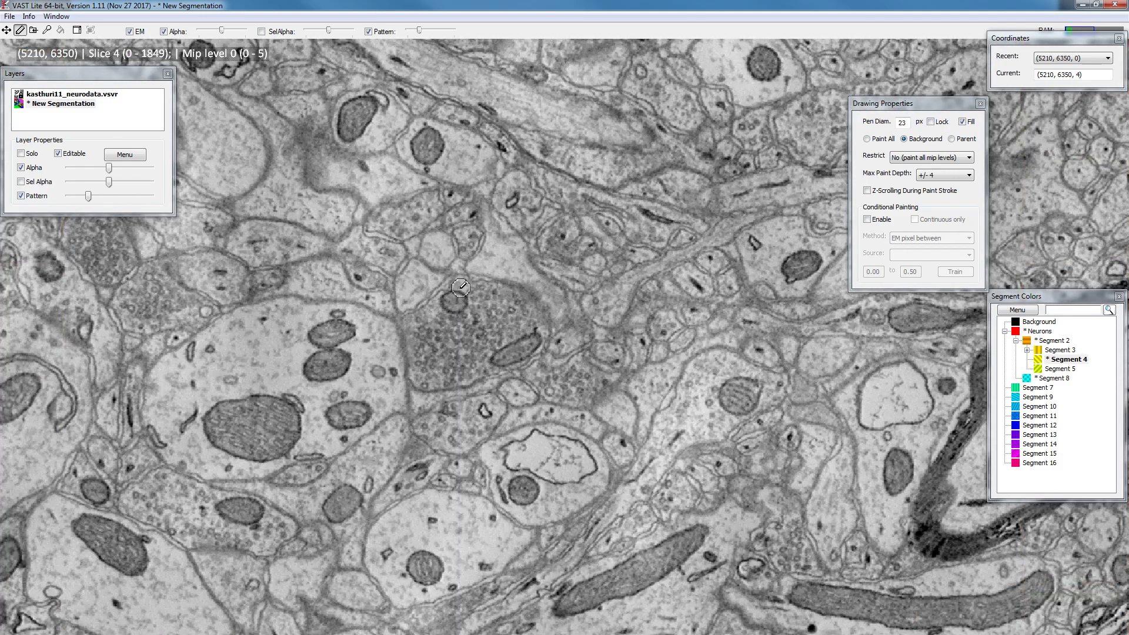
pyautogui.moveTo(460, 287)
pyautogui.mouseDown()
pyautogui.moveTo(416, 321)
pyautogui.moveTo(421, 378)
pyautogui.moveTo(473, 374)
pyautogui.moveTo(538, 341)
pyautogui.moveTo(514, 298)
pyautogui.moveTo(464, 283)
pyautogui.mouseUp()
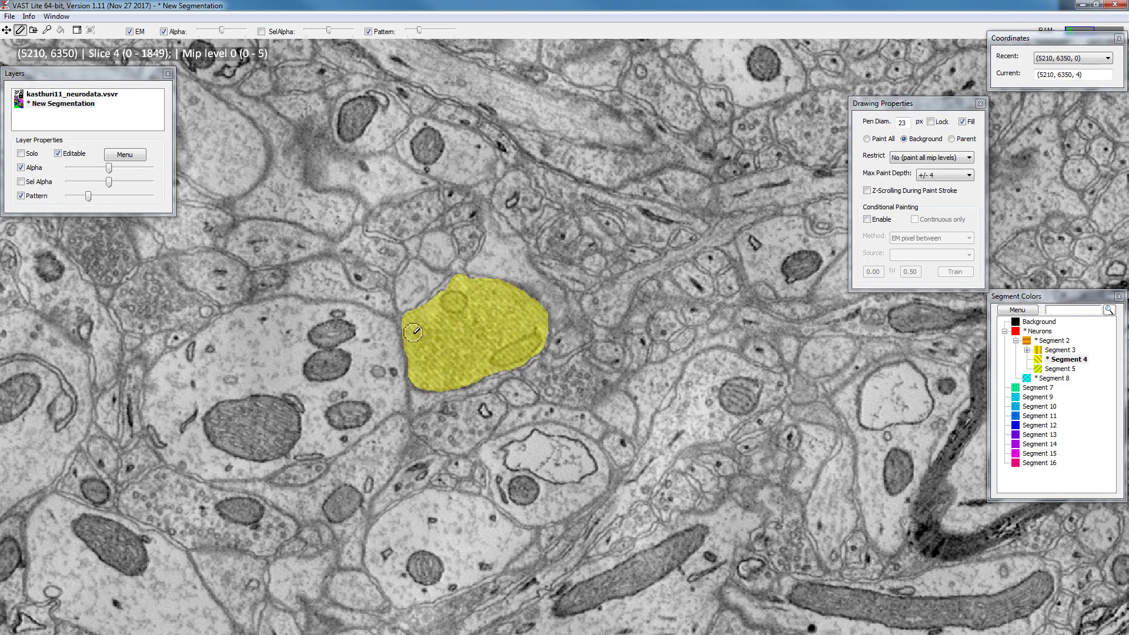
# Examine how the Segment 4 paint extends through the slices between 0 and 4, finishing at slice 0
pyautogui.scroll(1, 443, 355)
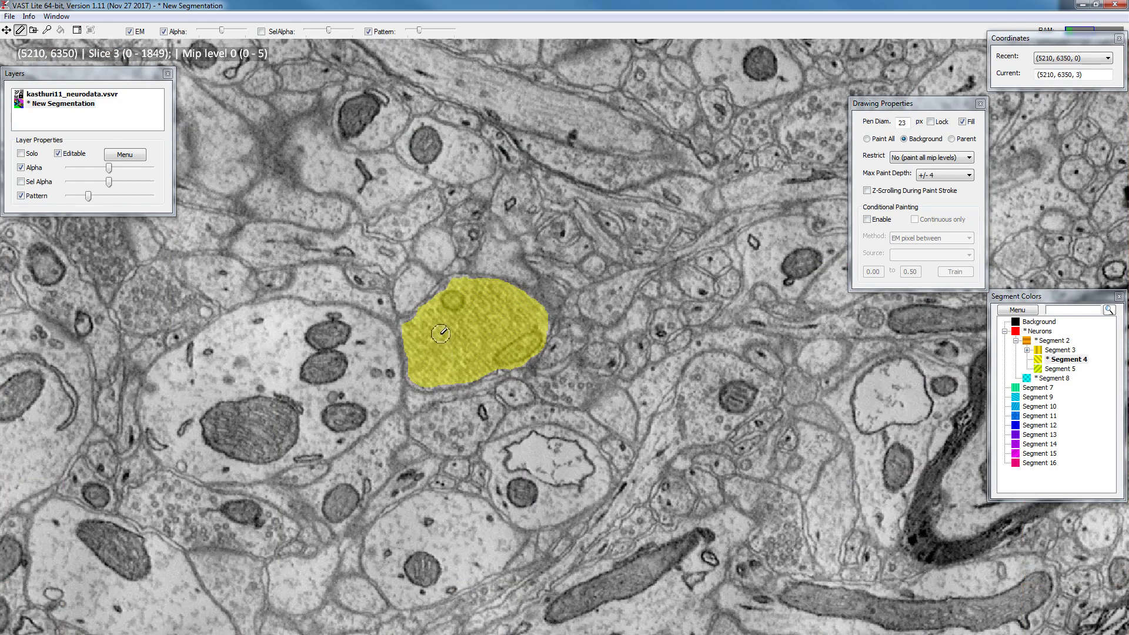
pyautogui.scroll(3, 441, 344)
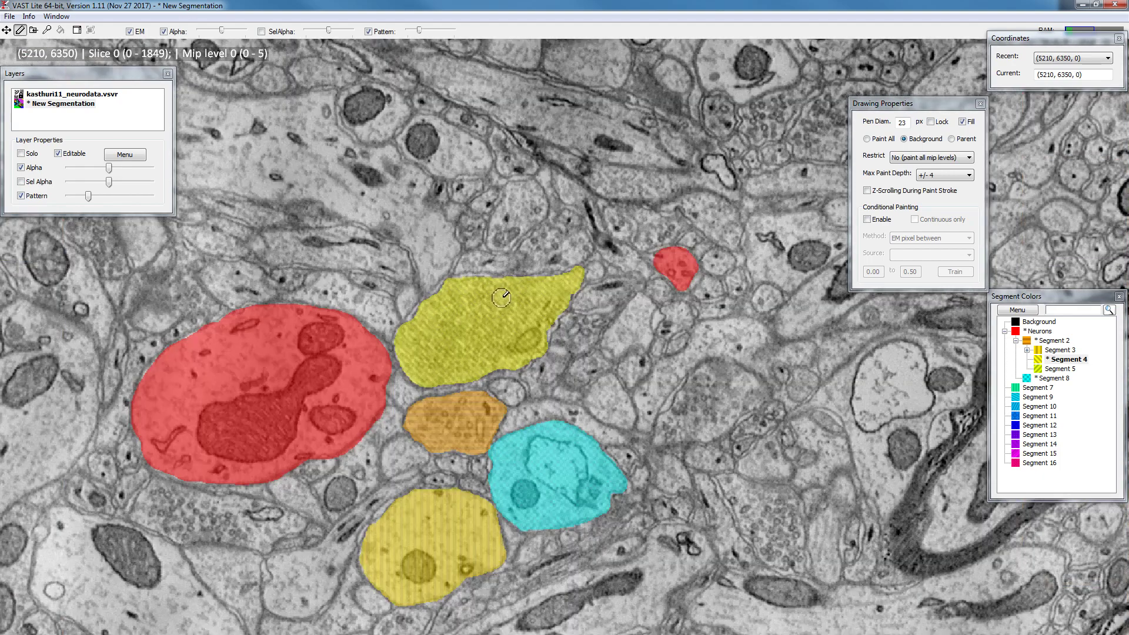
pyautogui.scroll(-1, 485, 291)
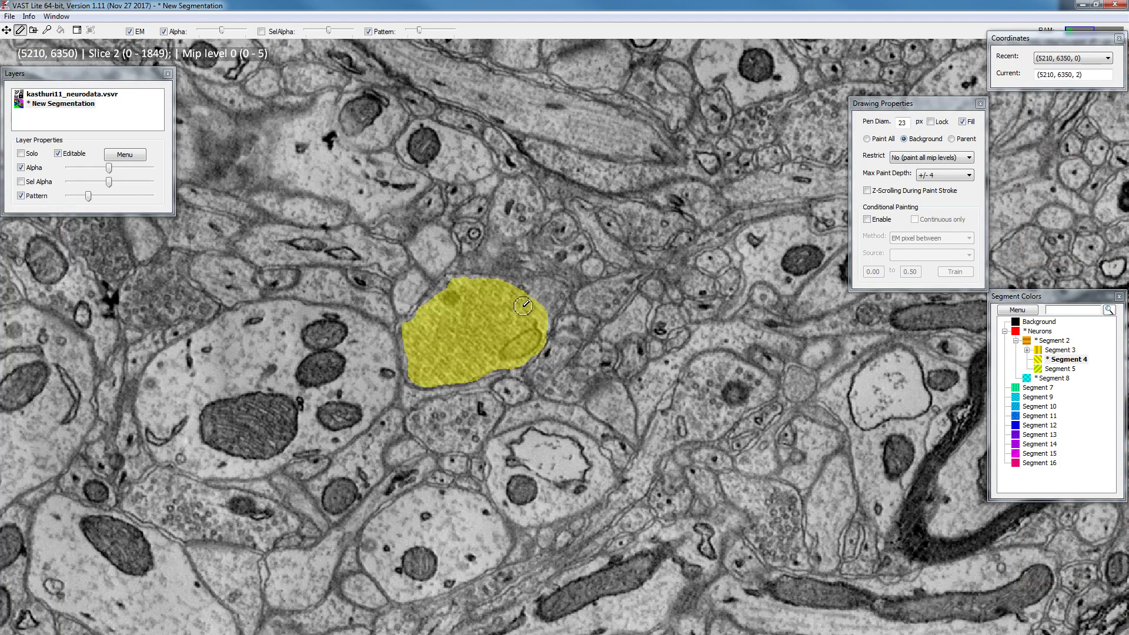
pyautogui.scroll(-5, 465, 300)
pyautogui.scroll(2, 450, 308)
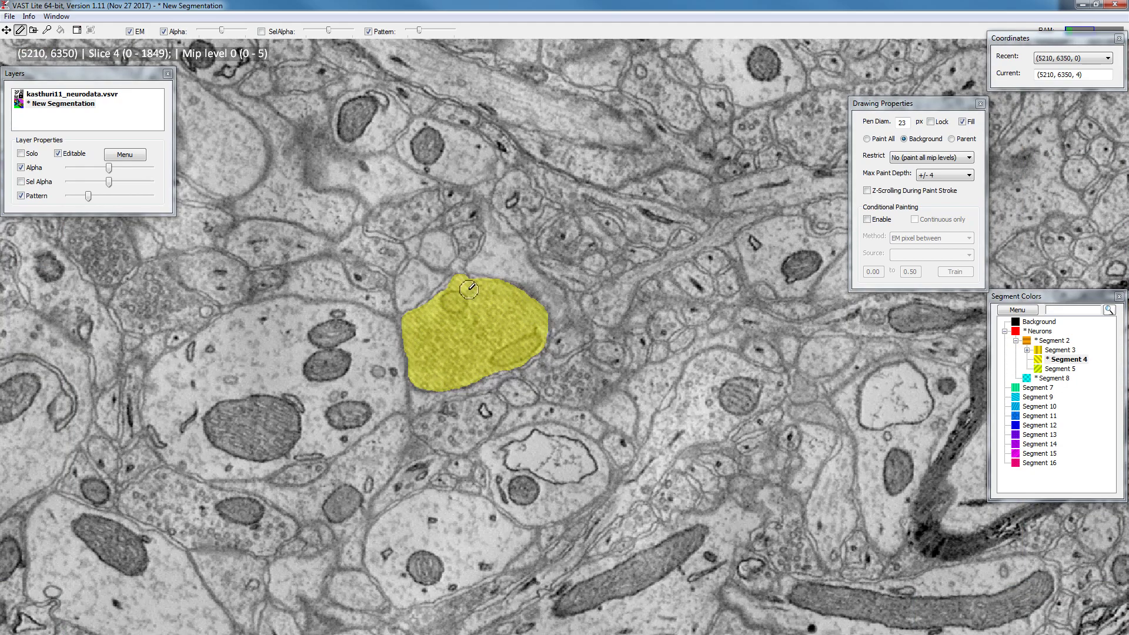
pyautogui.scroll(4, 453, 299)
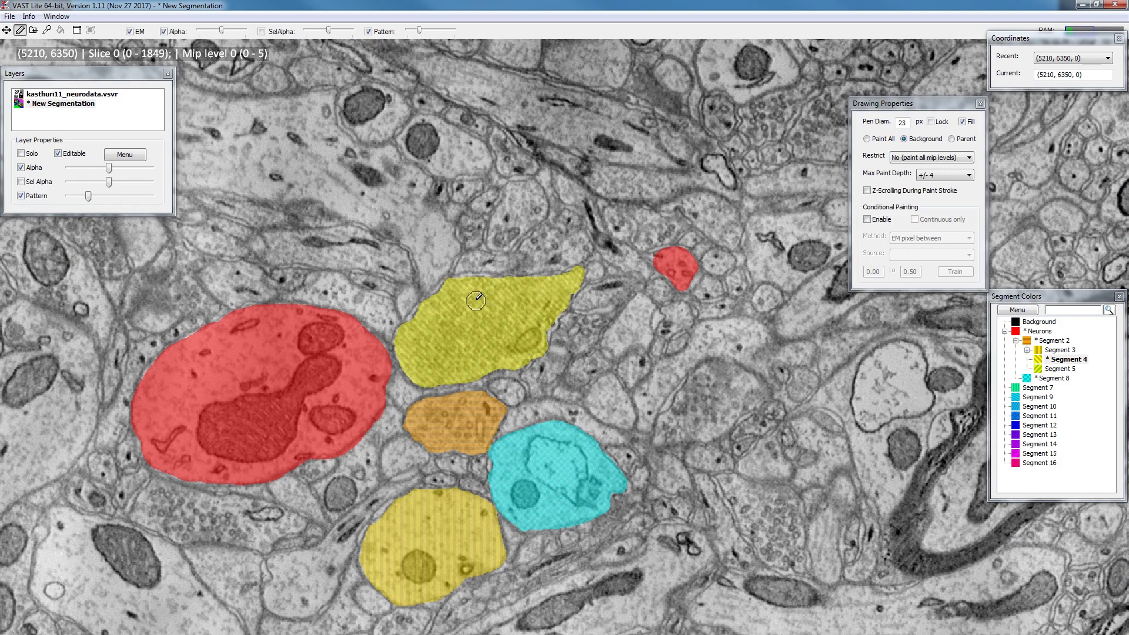
pyautogui.scroll(-4, 476, 297)
pyautogui.scroll(4, 475, 290)
pyautogui.scroll(-1, 458, 301)
pyautogui.scroll(-2, 462, 294)
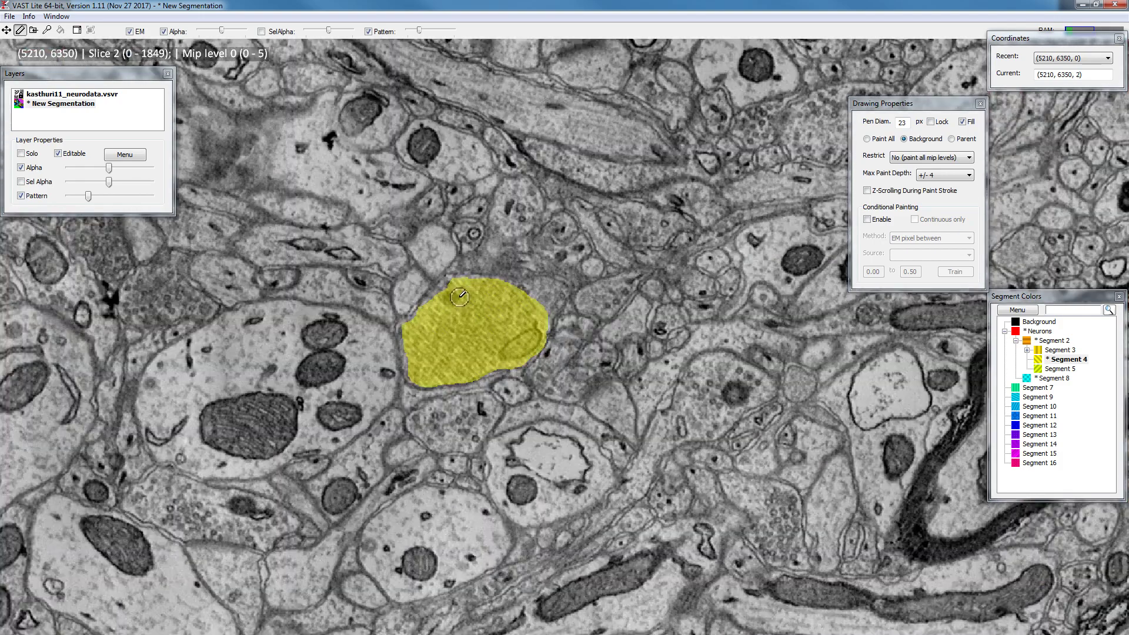
pyautogui.scroll(2, 459, 299)
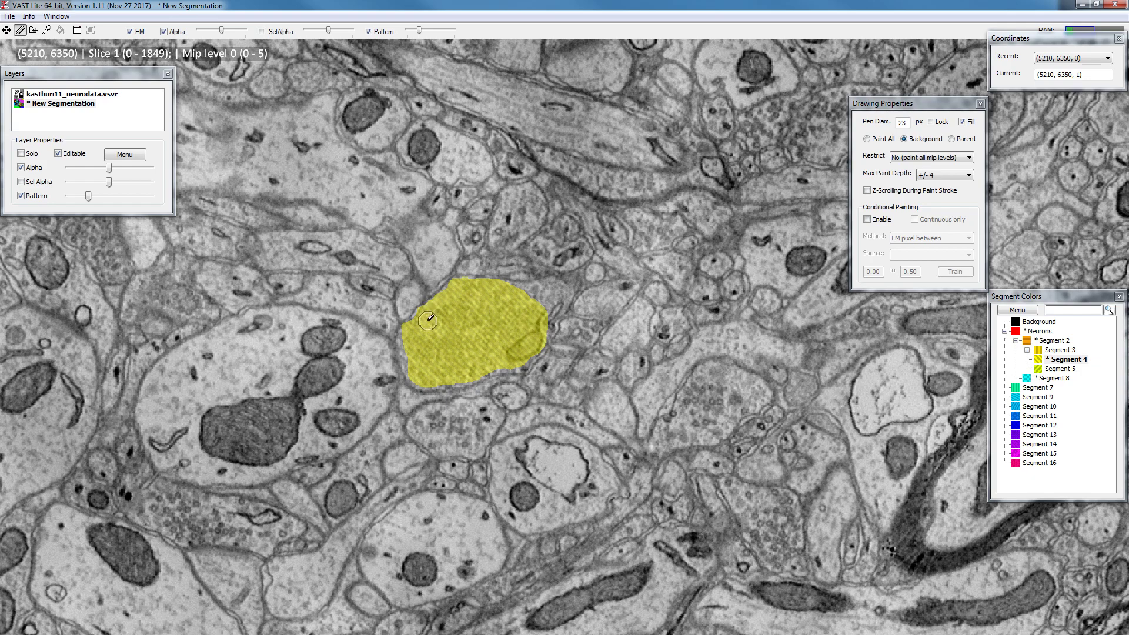
pyautogui.scroll(1, 432, 325)
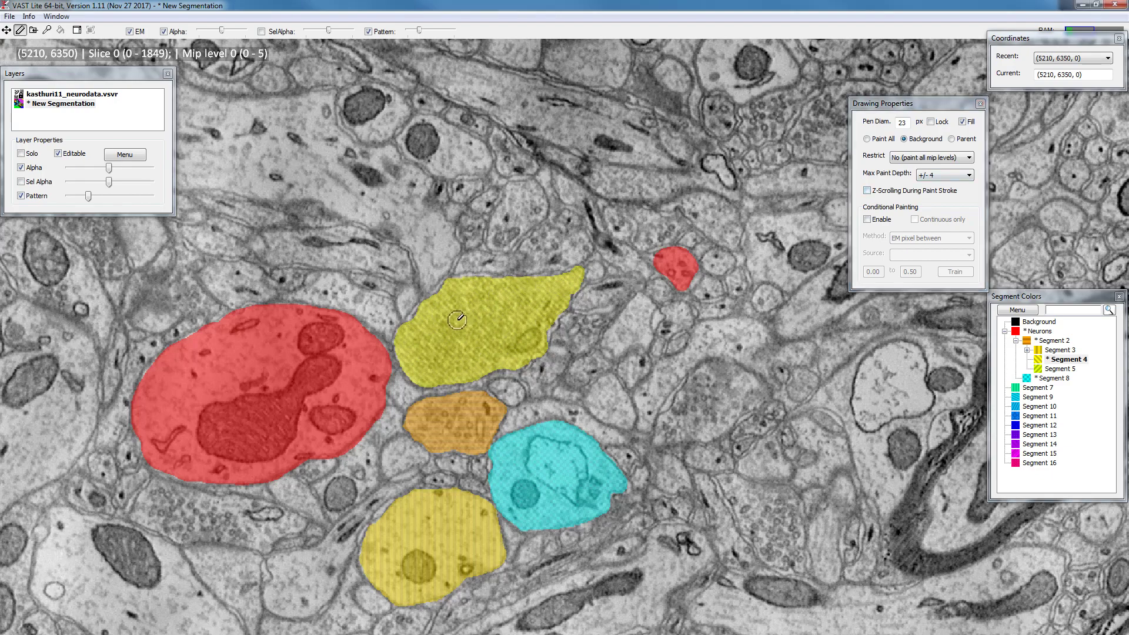
pyautogui.scroll(-4, 470, 324)
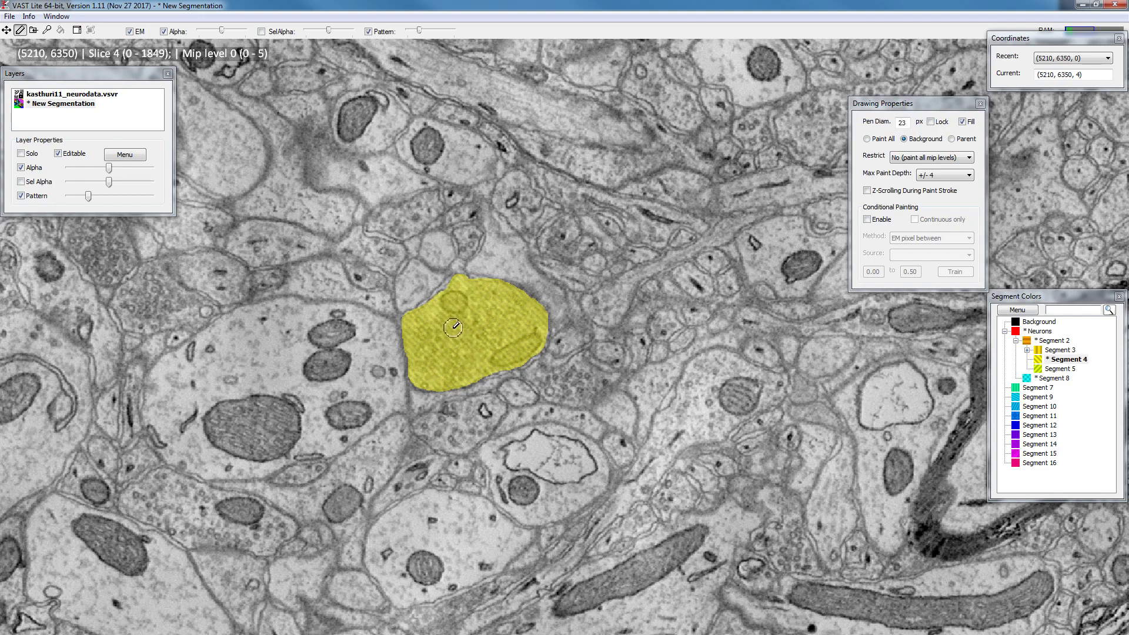
pyautogui.scroll(4, 450, 331)
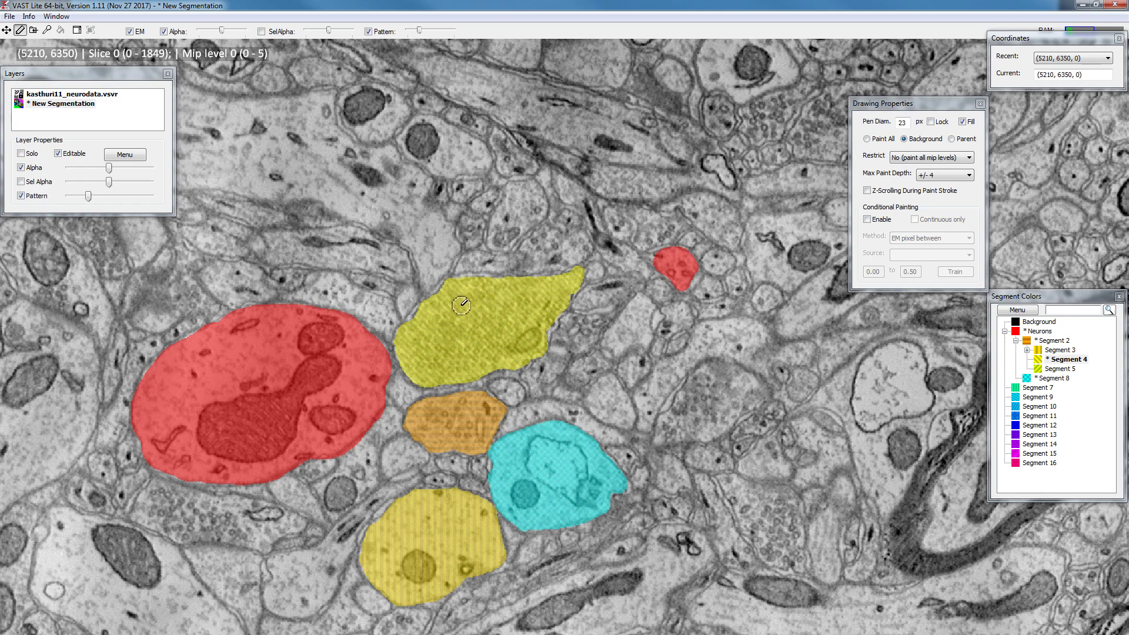
# Compare the Segment 4 cell in slices 0, 4 and 8, returning to slice 0
pyautogui.click(889, 167)
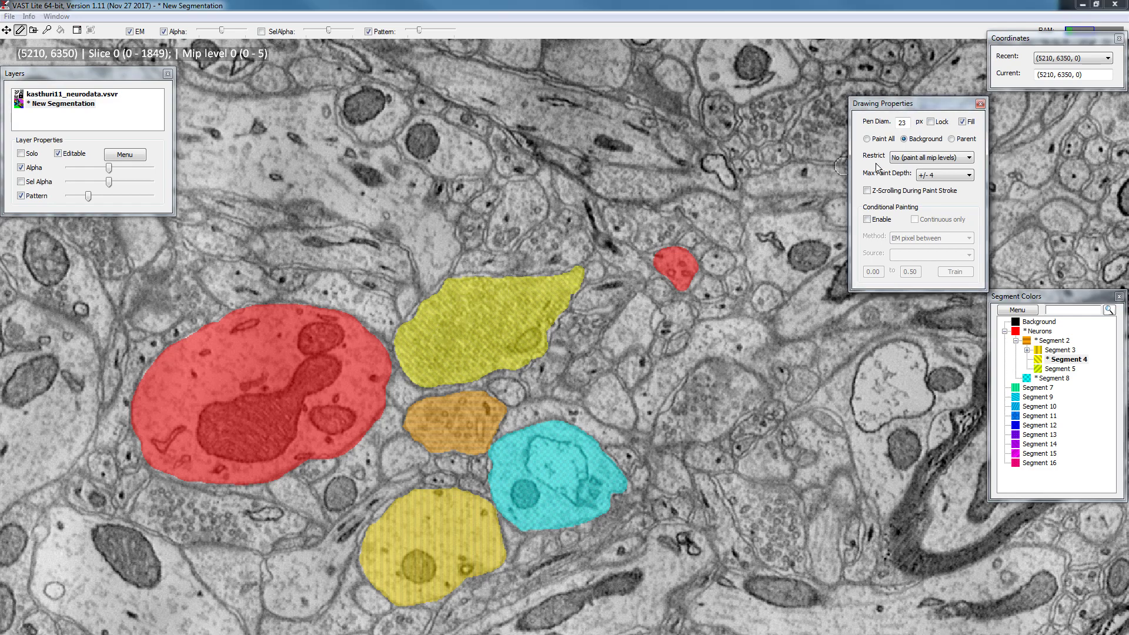
pyautogui.click(491, 328)
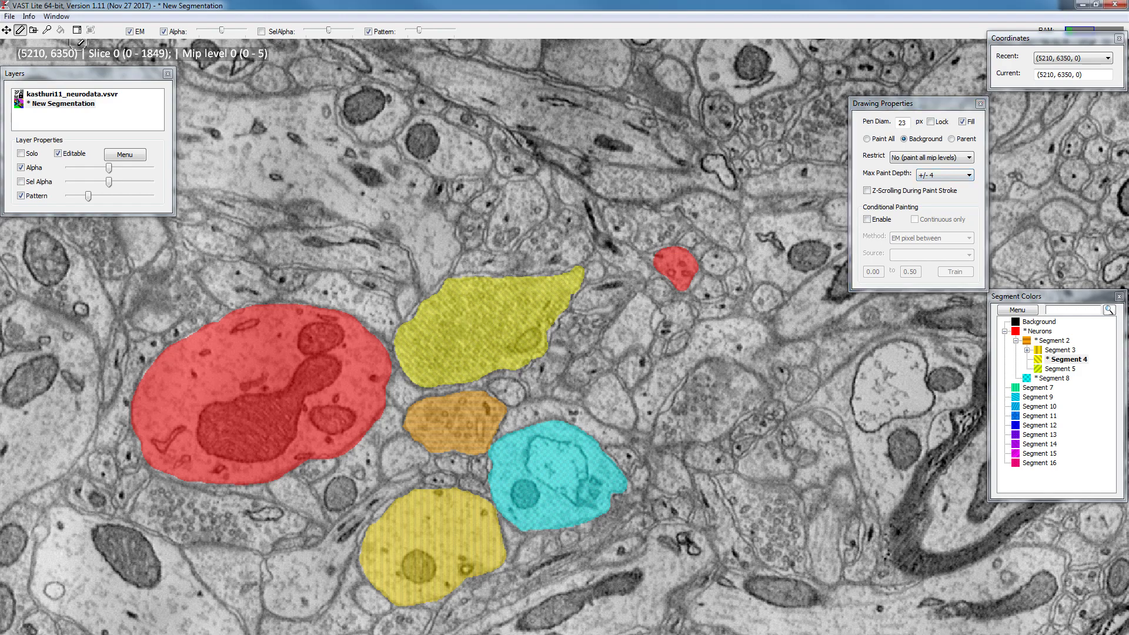
pyautogui.rightClick(516, 303)
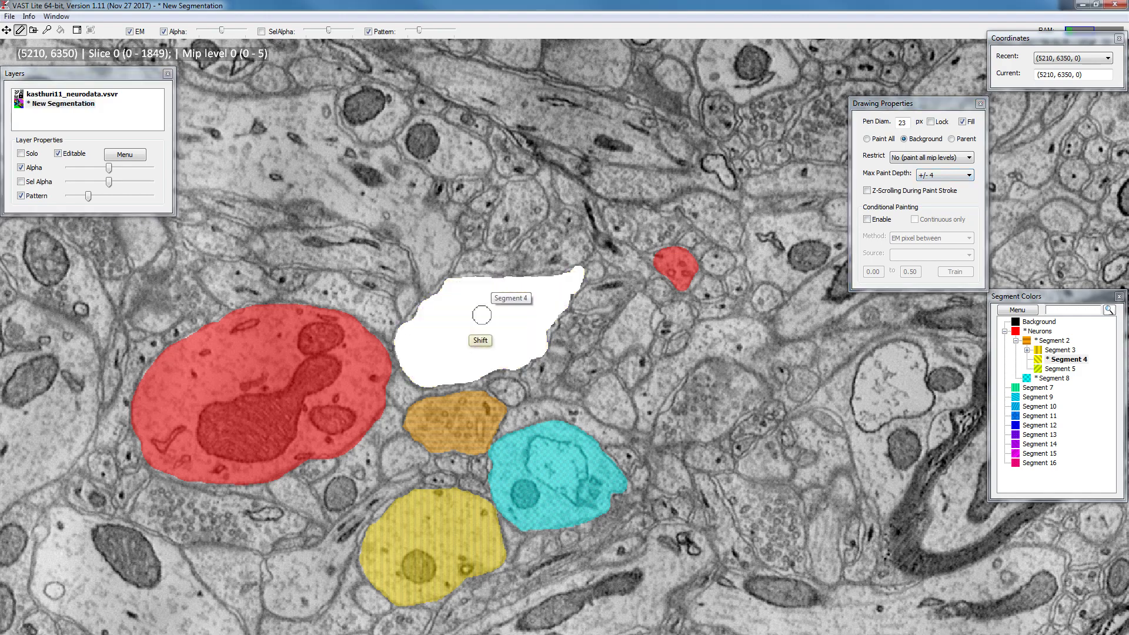
pyautogui.scroll(-4, 471, 306)
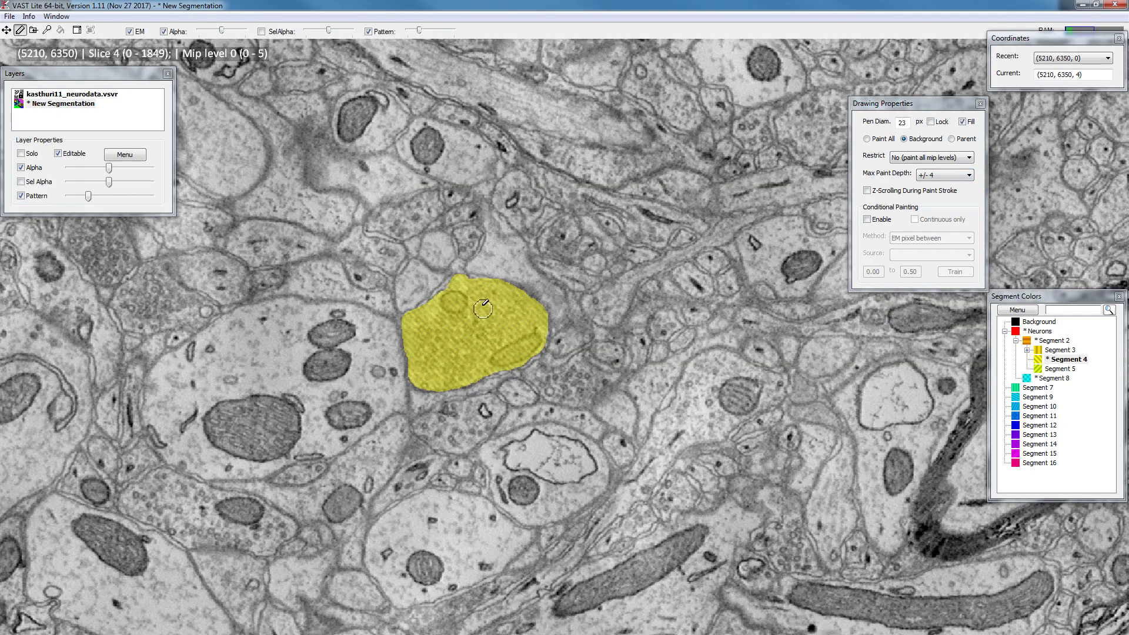
pyautogui.scroll(-4, 447, 301)
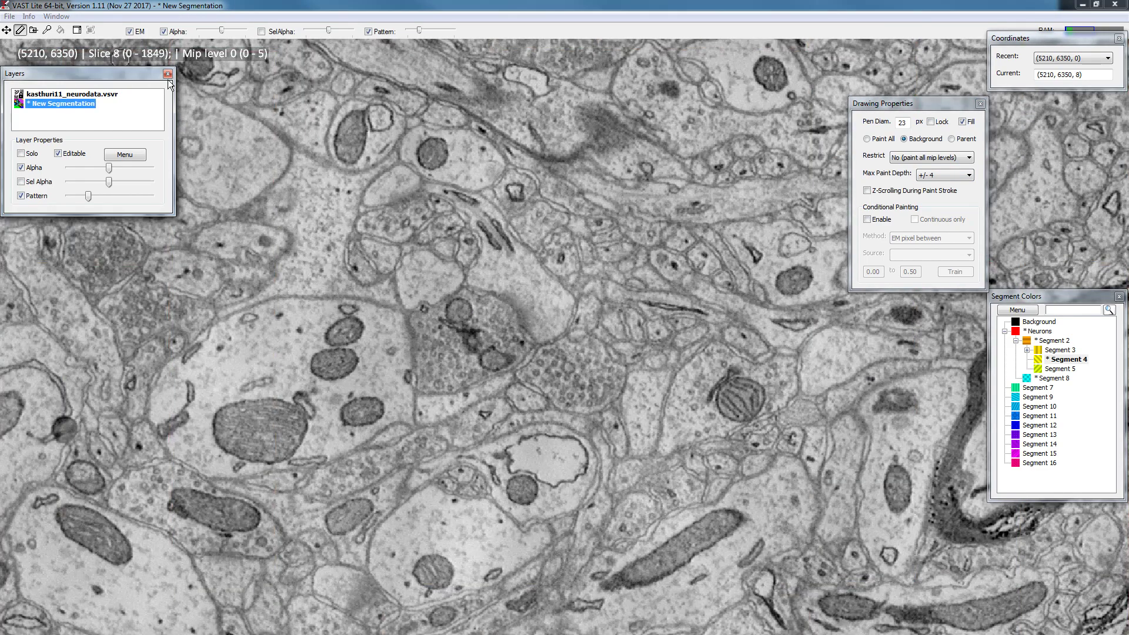
pyautogui.scroll(8, 476, 274)
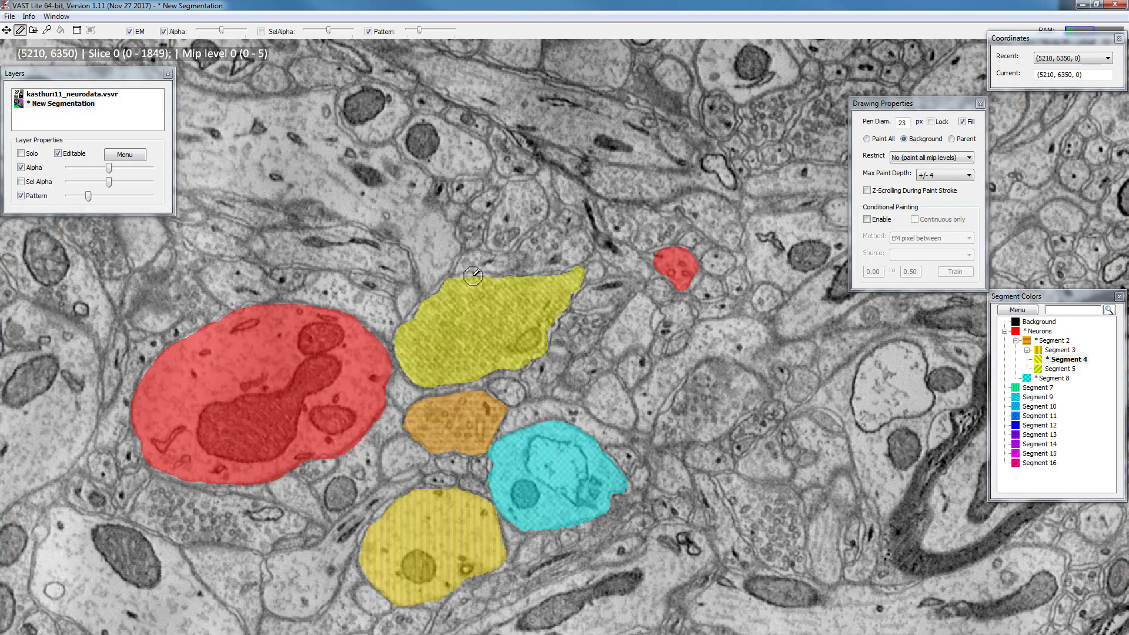
# Starting from the Segment 4 region in slice 0, paint the same cell in slice 8 and further on at four-slice intervals
pyautogui.middleClick(471, 320)
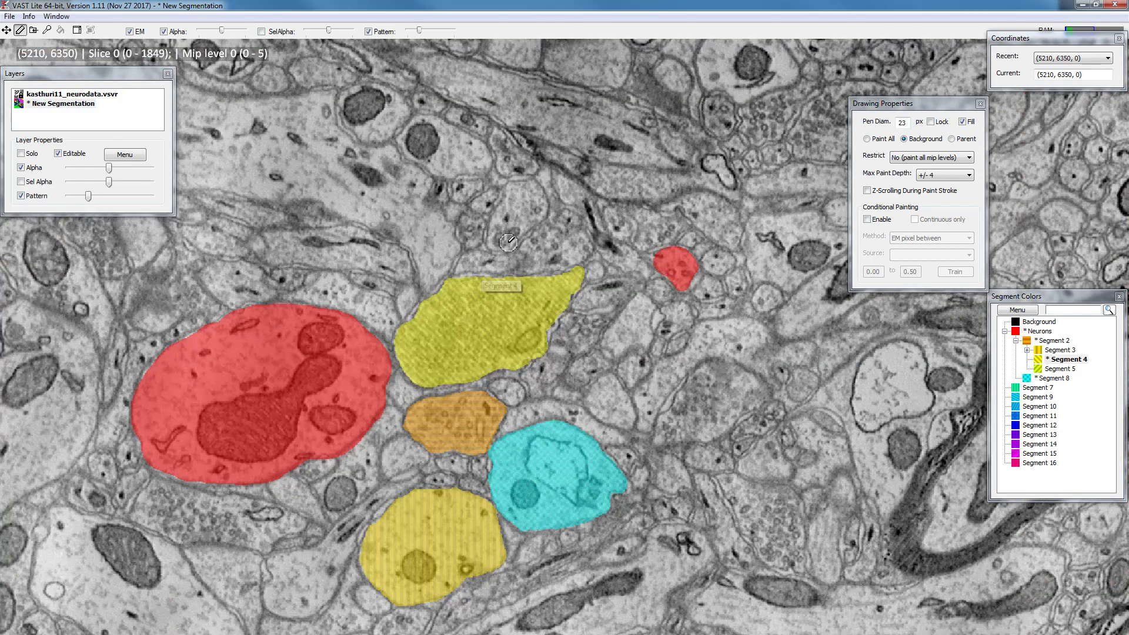
pyautogui.scroll(-4, 443, 319)
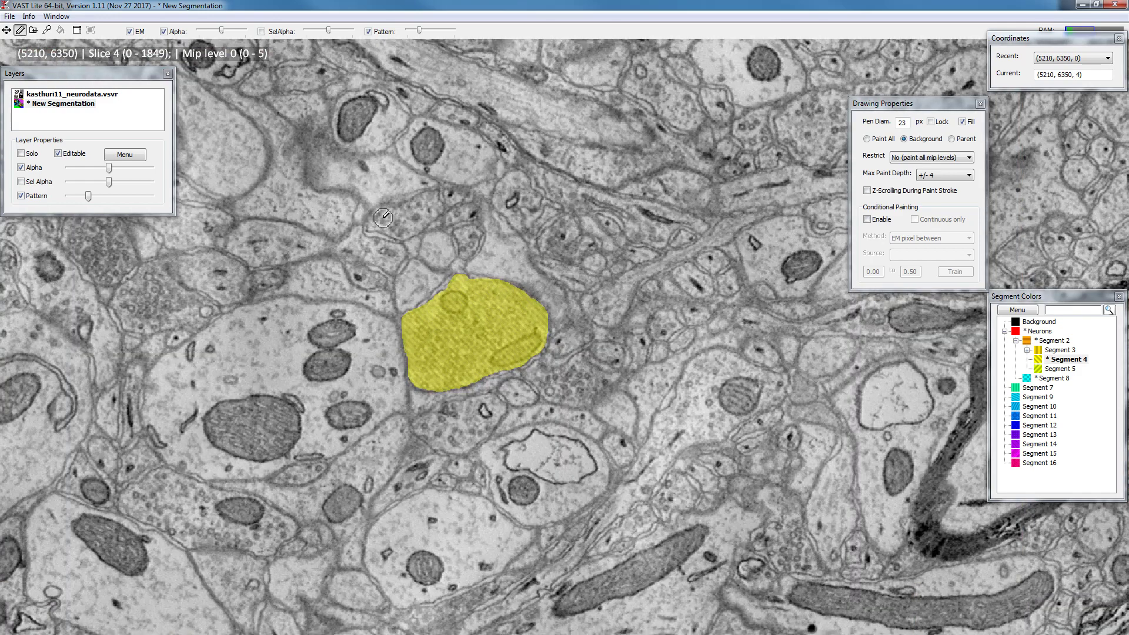
pyautogui.scroll(-4, 116, 54)
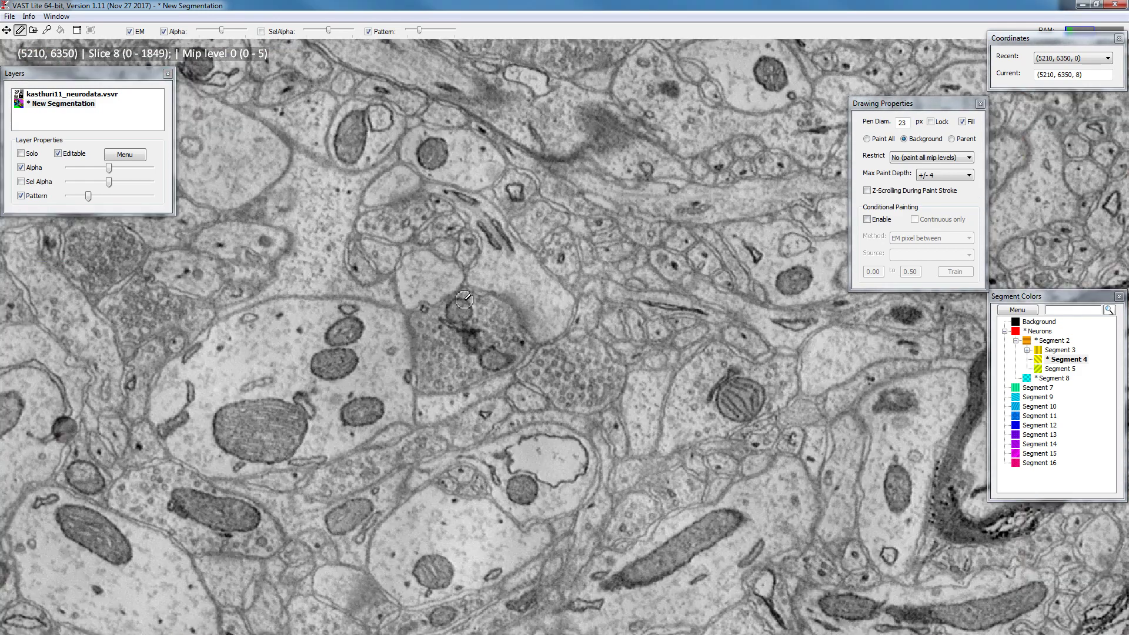
pyautogui.moveTo(467, 297)
pyautogui.mouseDown()
pyautogui.moveTo(419, 324)
pyautogui.moveTo(425, 375)
pyautogui.moveTo(480, 381)
pyautogui.moveTo(516, 335)
pyautogui.moveTo(474, 299)
pyautogui.moveTo(434, 356)
pyautogui.moveTo(479, 381)
pyautogui.moveTo(488, 309)
pyautogui.moveTo(438, 376)
pyautogui.moveTo(494, 352)
pyautogui.moveTo(458, 322)
pyautogui.mouseUp()
pyautogui.scroll(-4, 477, 302)
pyautogui.scroll(-4, 459, 276)
pyautogui.scroll(16, 457, 322)
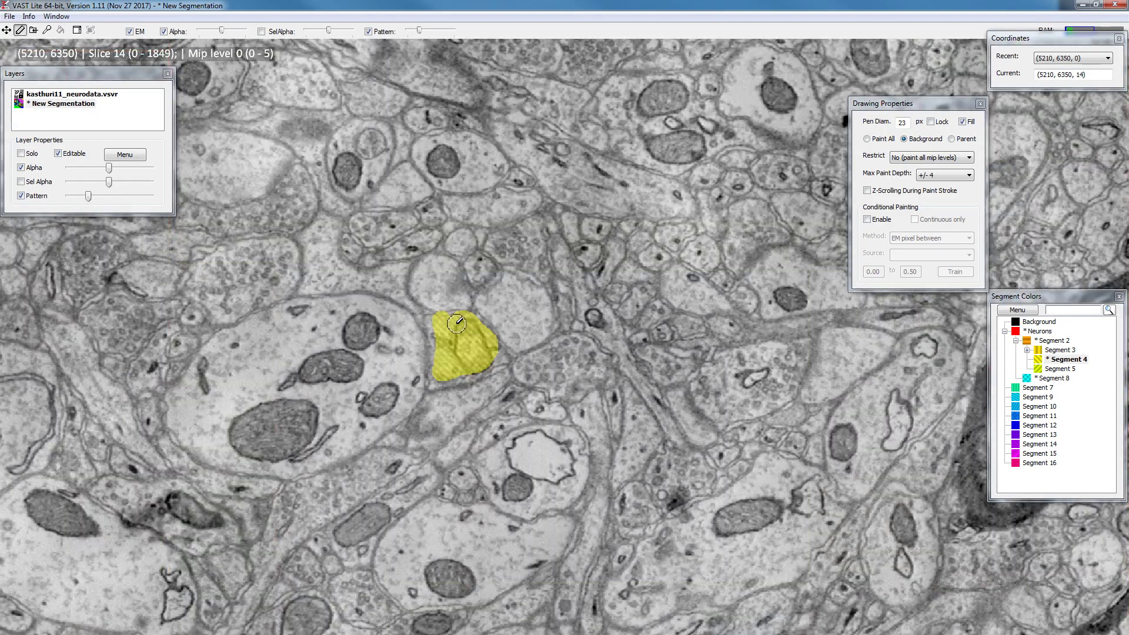
# Continue Segment 4 deeper in the stack by outlining and filling its cell past slice 17
pyautogui.scroll(-18, 455, 304)
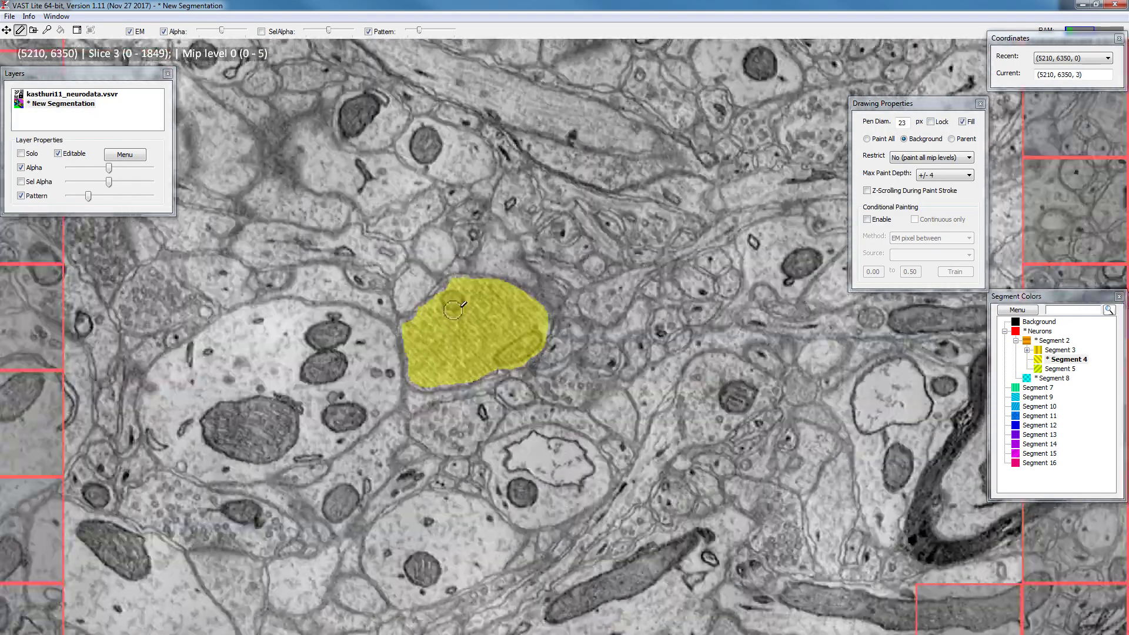
pyautogui.scroll(6, 456, 324)
pyautogui.scroll(-4, 471, 322)
pyautogui.scroll(-1, 460, 324)
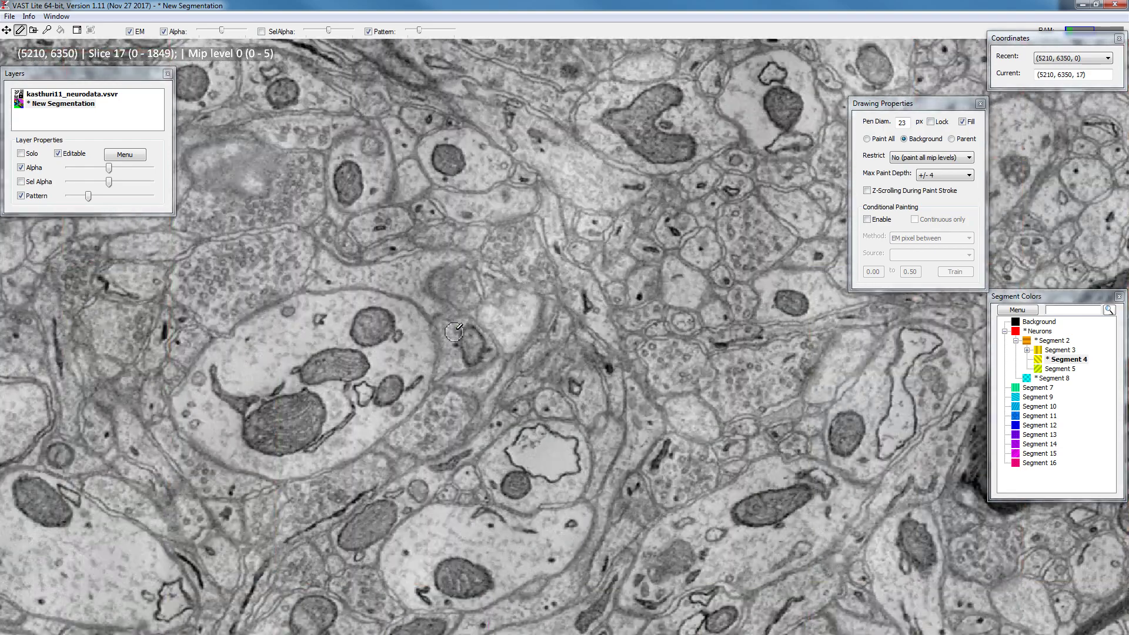
pyautogui.moveTo(451, 346)
pyautogui.mouseDown()
pyautogui.moveTo(480, 360)
pyautogui.moveTo(488, 340)
pyautogui.mouseUp()
pyautogui.scroll(-2, 465, 338)
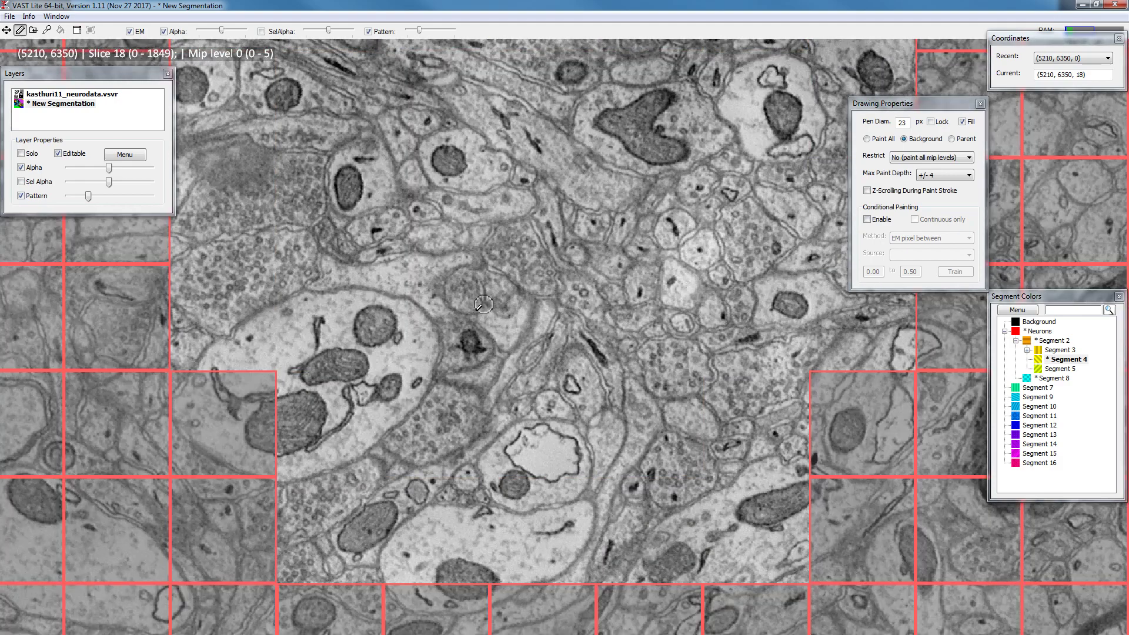
pyautogui.scroll(-1, 471, 347)
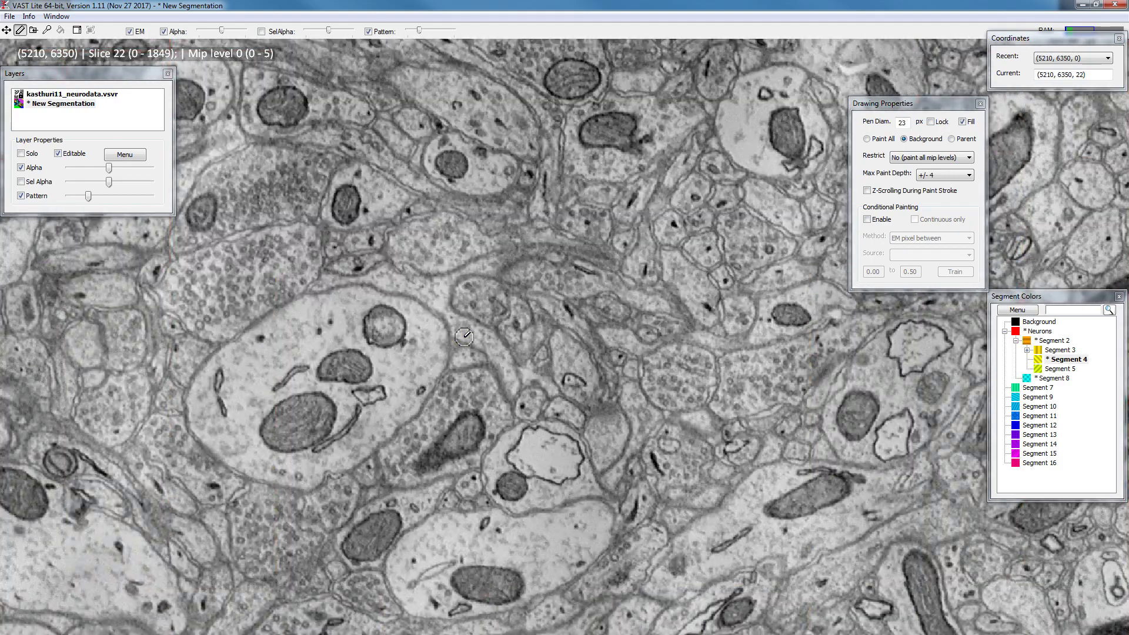
# Review the Segment 4 paint back up to slice 0 and check the maximum paint depth options, keeping +/- 4
pyautogui.scroll(11, 457, 343)
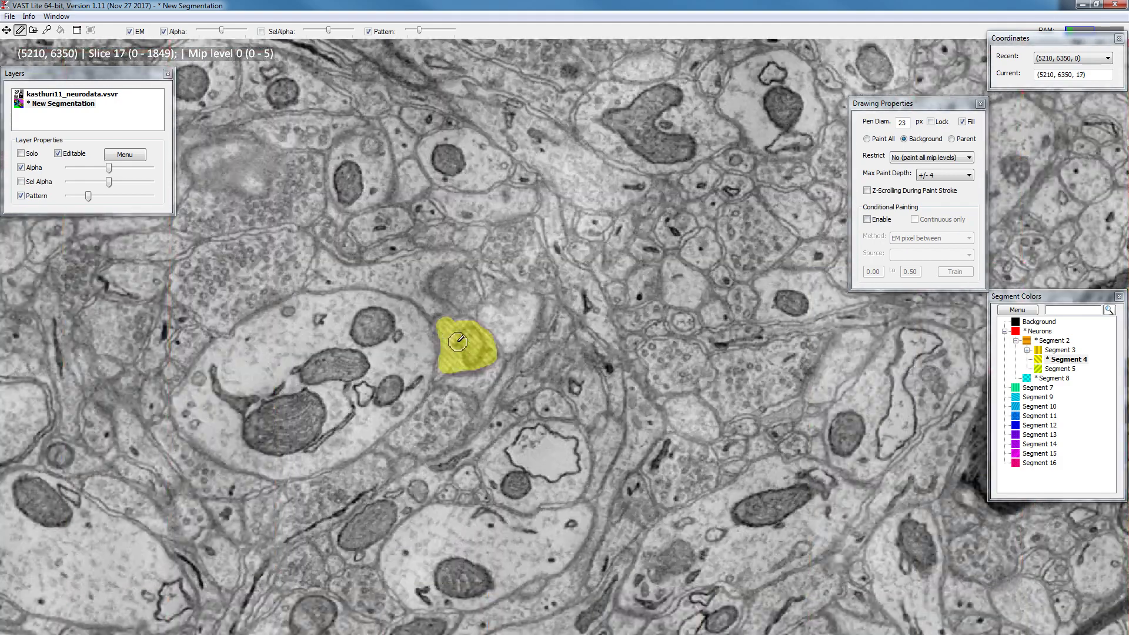
pyautogui.scroll(8, 457, 342)
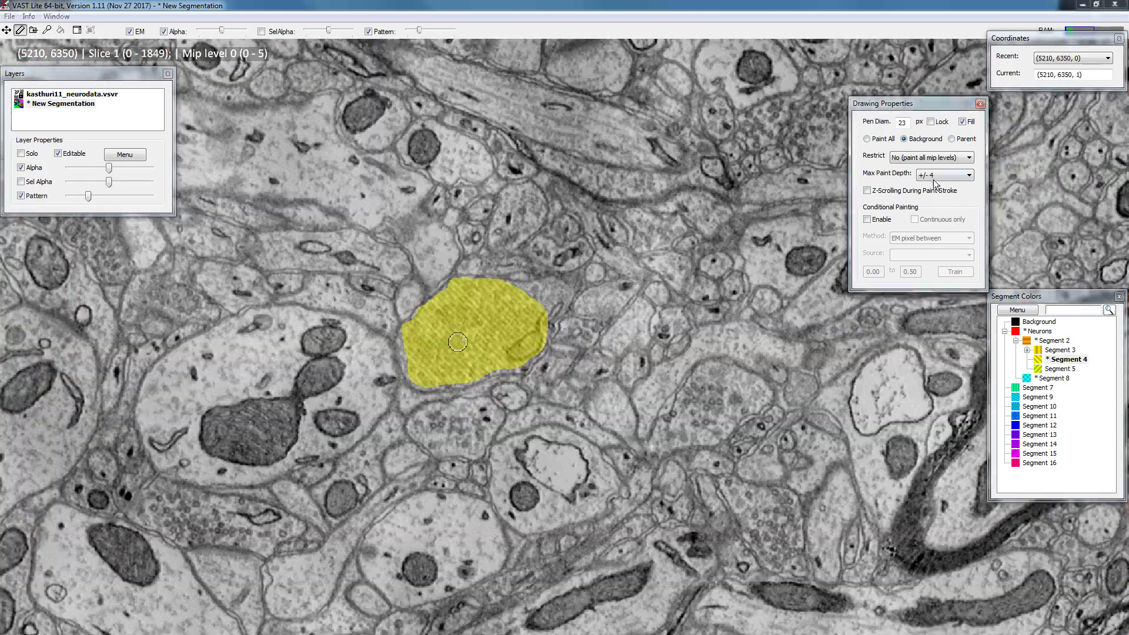
pyautogui.click(967, 175)
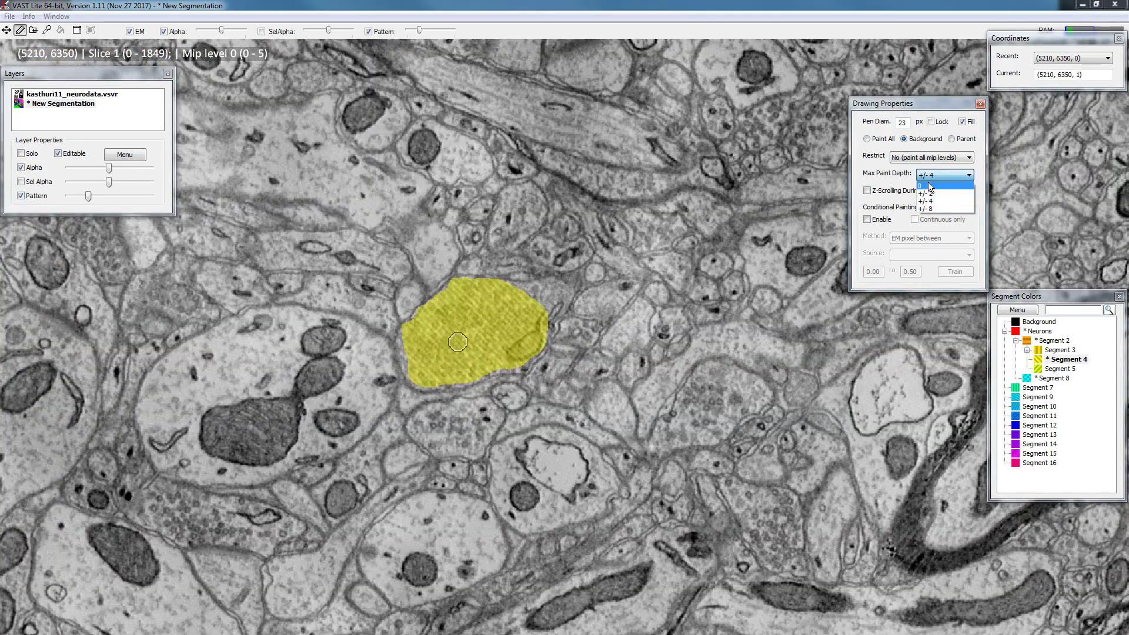
pyautogui.click(928, 201)
pyautogui.scroll(1, 492, 277)
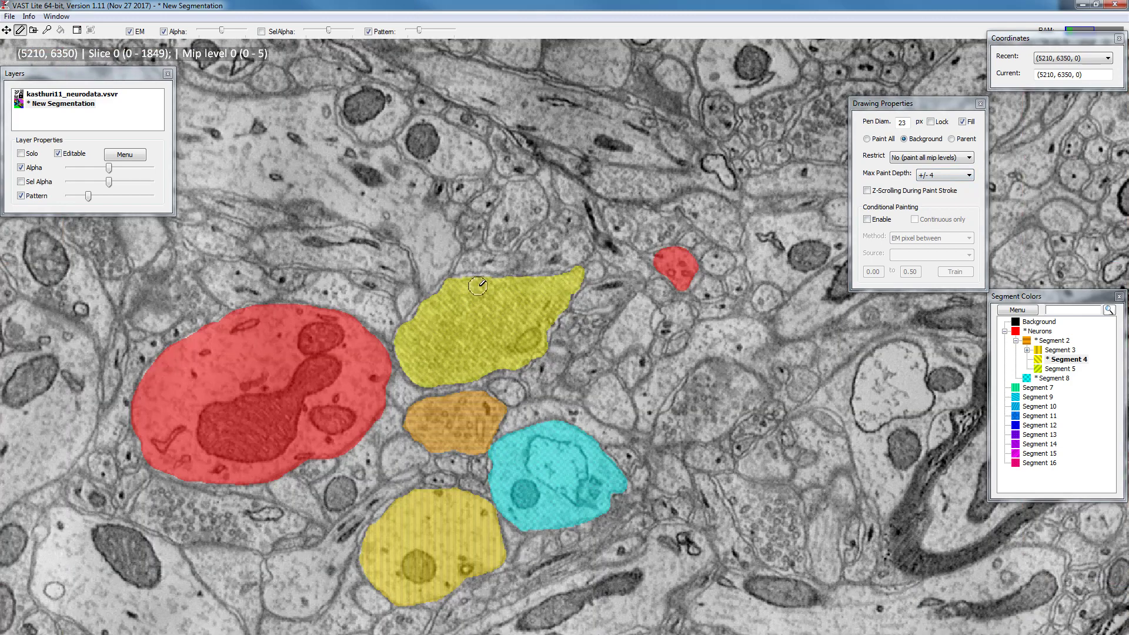
# Examine how the Segment 4 paint fits the cell boundary from slice 1 through slice 6
pyautogui.scroll(-1, 476, 253)
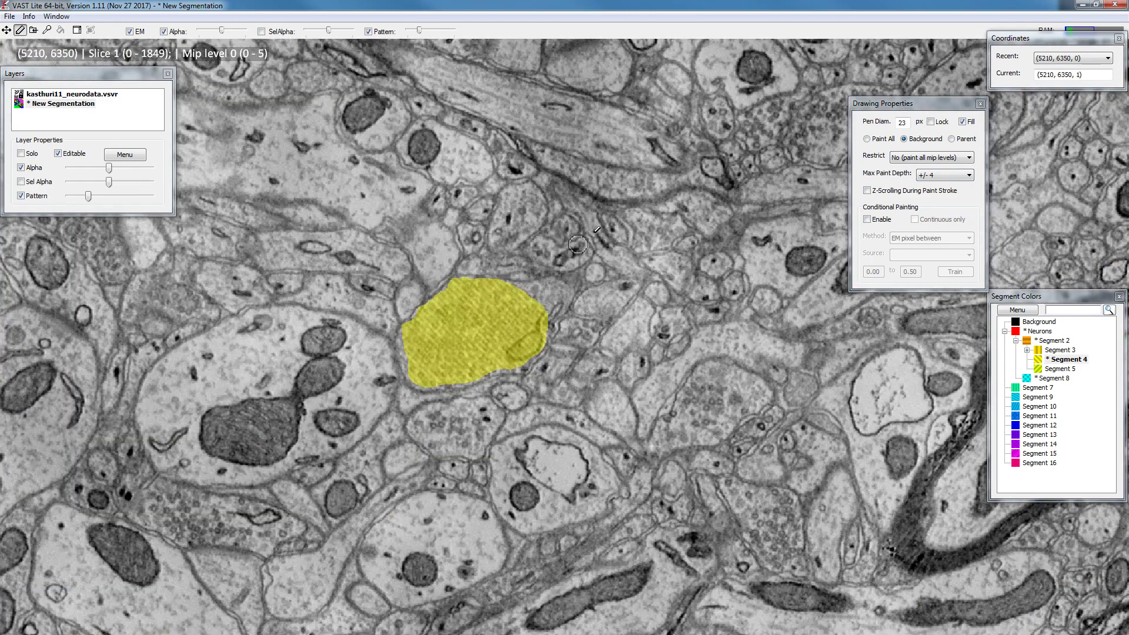
pyautogui.moveTo(516, 292)
pyautogui.mouseDown()
pyautogui.moveTo(559, 290)
pyautogui.moveTo(536, 332)
pyautogui.mouseUp()
pyautogui.scroll(-1, 529, 287)
pyautogui.moveTo(518, 289)
pyautogui.mouseDown()
pyautogui.moveTo(556, 299)
pyautogui.moveTo(410, 343)
pyautogui.moveTo(415, 362)
pyautogui.mouseUp()
pyautogui.scroll(-2, 423, 333)
pyautogui.scroll(-1, 423, 333)
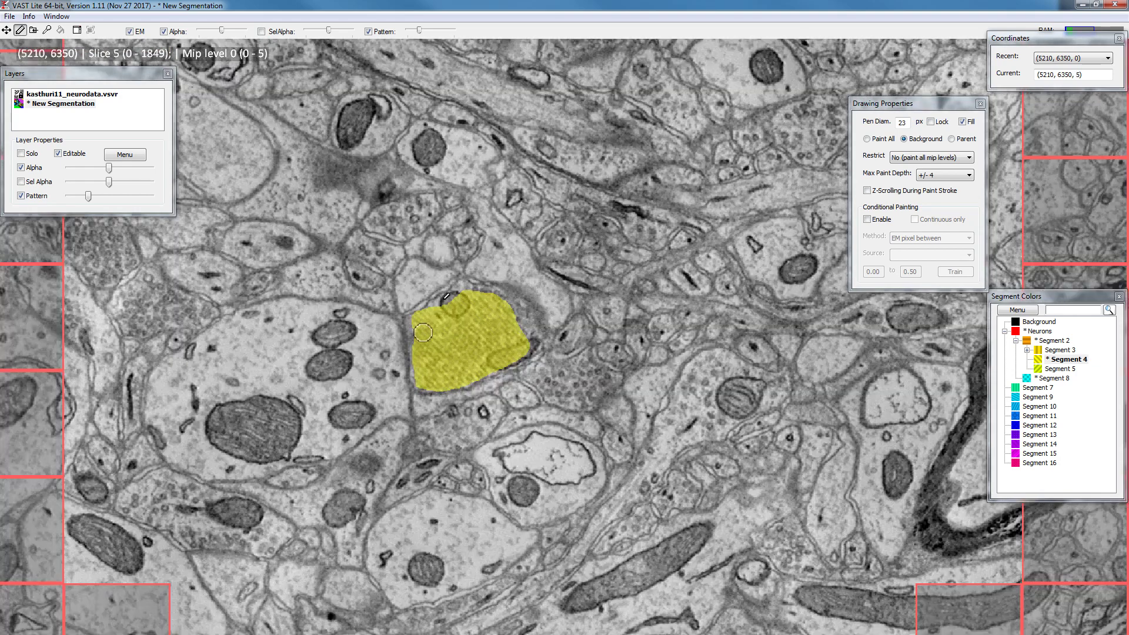
pyautogui.moveTo(468, 291)
pyautogui.mouseDown()
pyautogui.moveTo(518, 310)
pyautogui.moveTo(529, 350)
pyautogui.moveTo(420, 328)
pyautogui.moveTo(418, 338)
pyautogui.mouseUp()
pyautogui.scroll(-5, 418, 341)
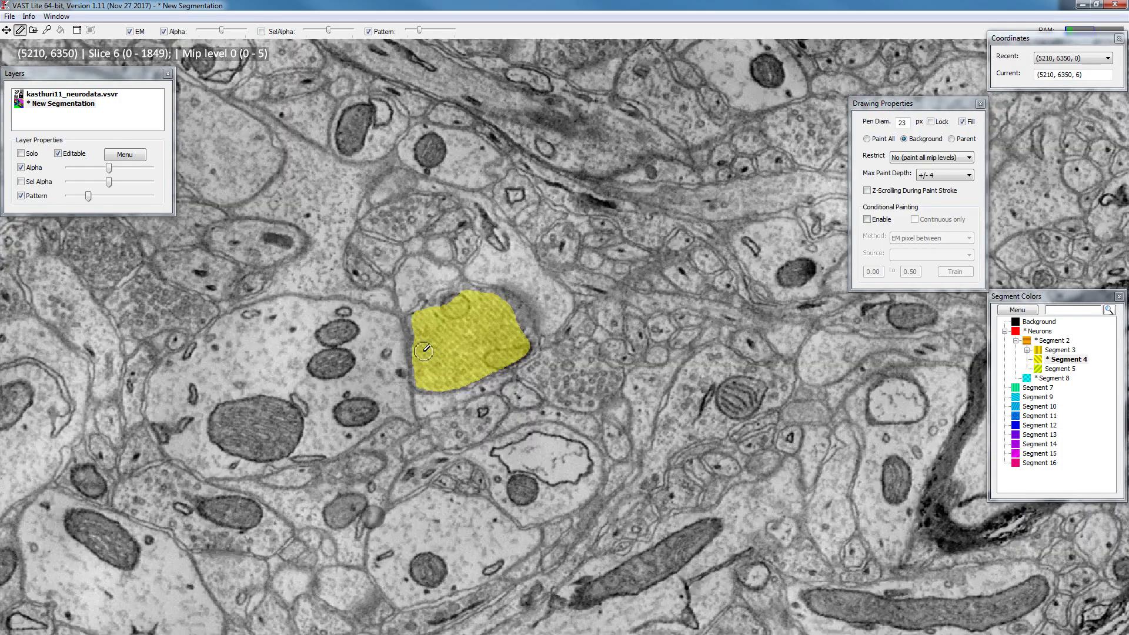
# Extend the Segment 4 paint to the cell's right boundary around slice 4 and check the effect in slice 6
pyautogui.scroll(-9, 424, 351)
pyautogui.scroll(18, 478, 268)
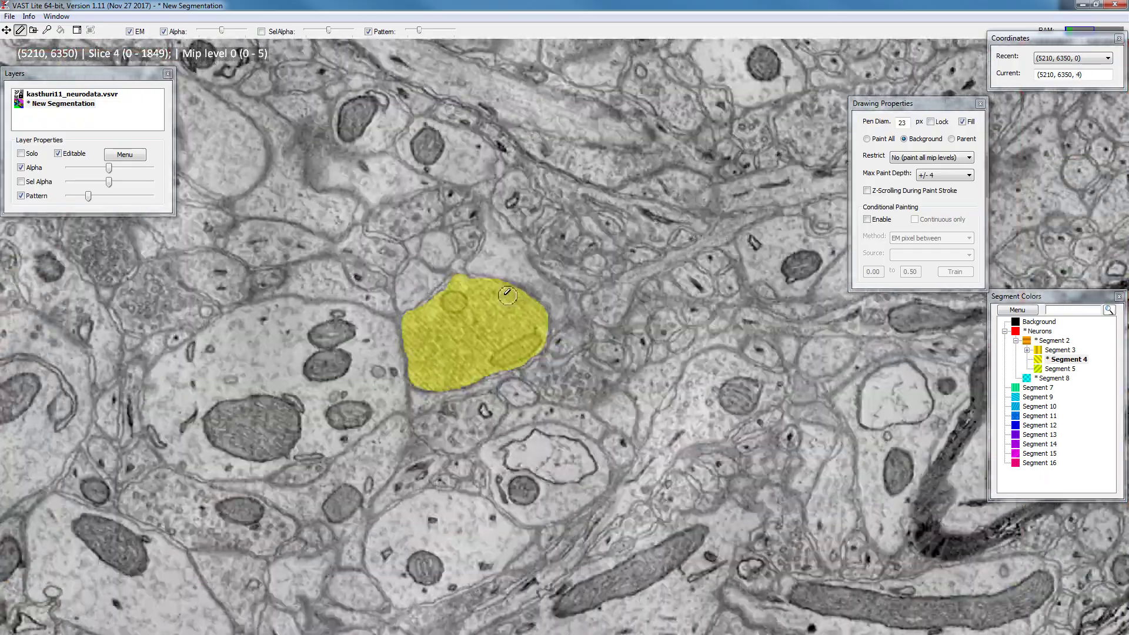
pyautogui.scroll(-1, 502, 292)
pyautogui.scroll(-1, 503, 303)
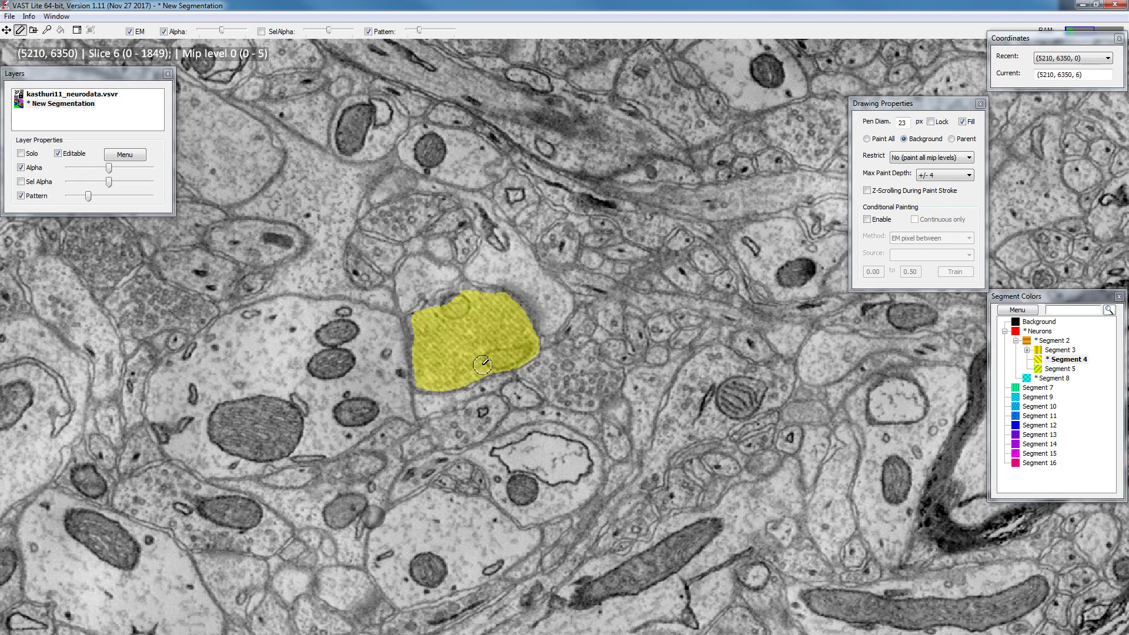
# Set the maximum paint depth to 0 and enable Z-scrolling during paint strokes
pyautogui.click(933, 177)
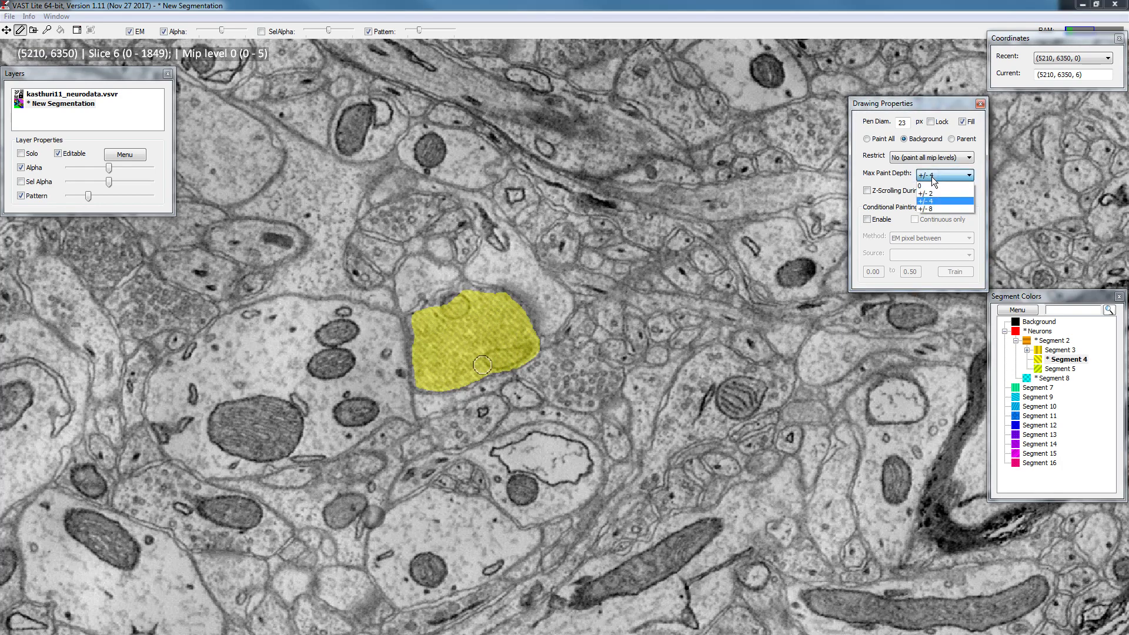
pyautogui.click(922, 186)
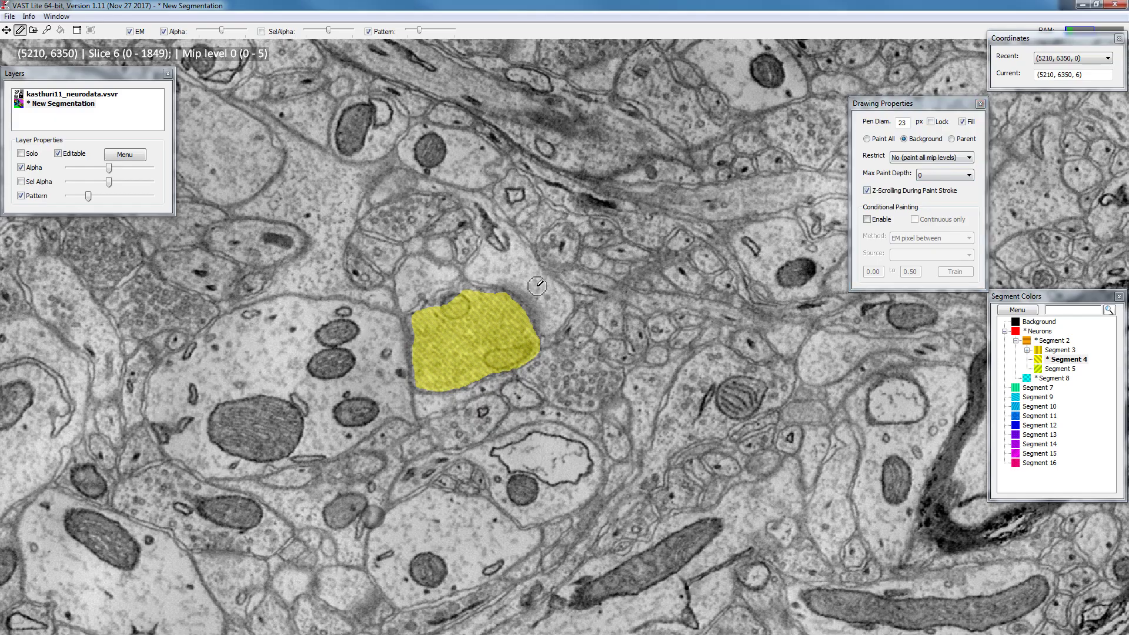
pyautogui.scroll(2, 516, 266)
pyautogui.scroll(-4, 516, 266)
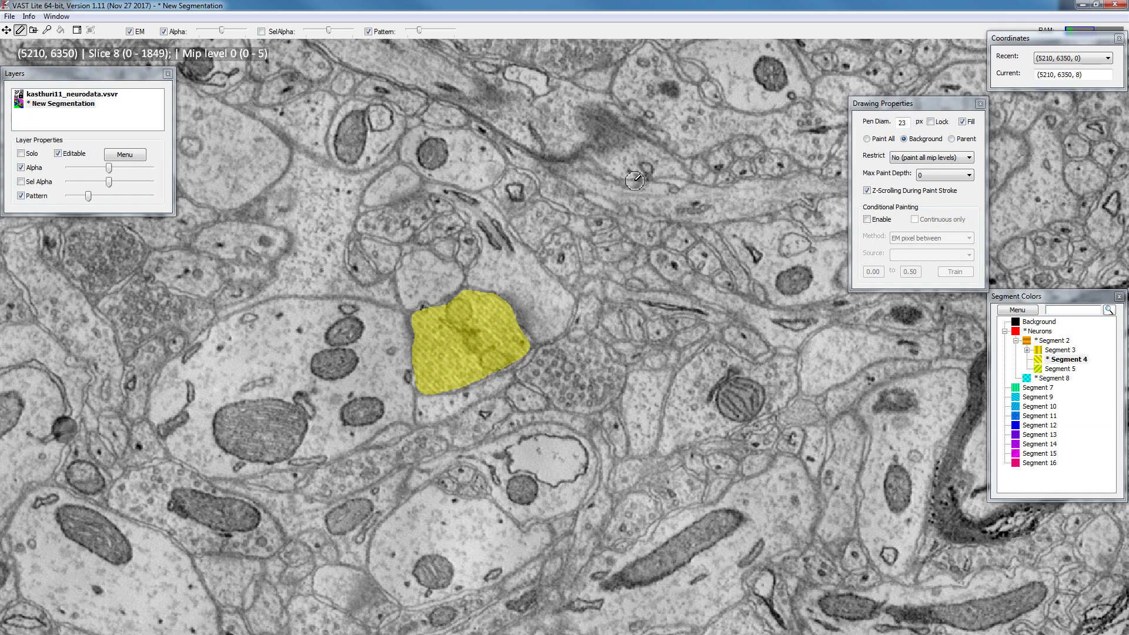
# Make Segment 8 the active segment, enlarge the pen to 48 px and bring the large cell beside Segment 4 into view
pyautogui.click(1066, 359)
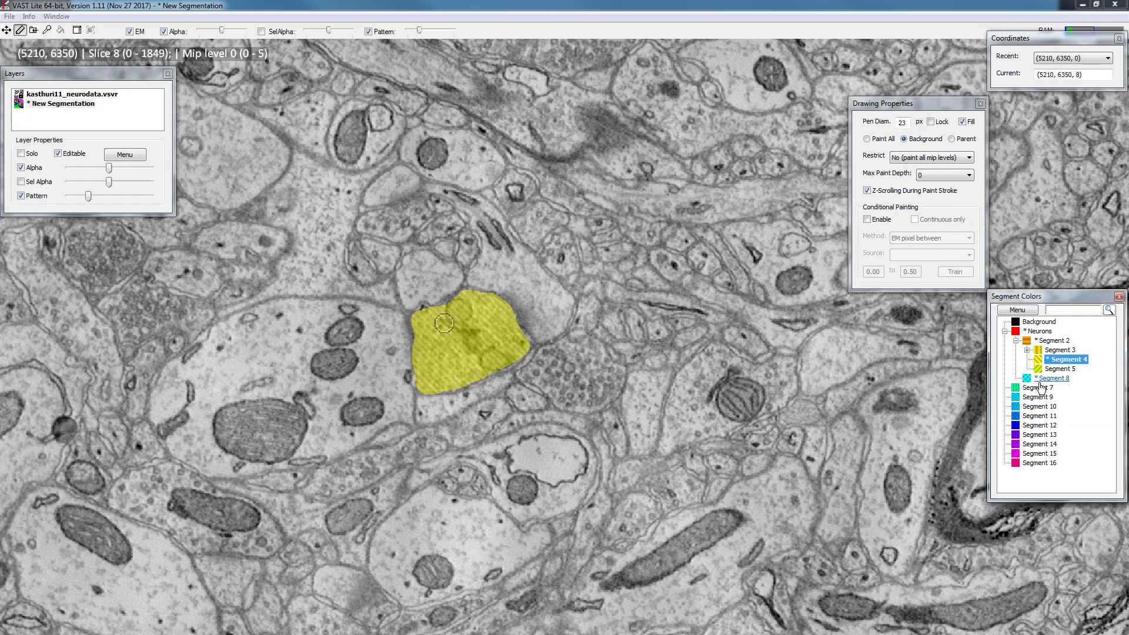
pyautogui.click(1051, 379)
pyautogui.scroll(5, 604, 332)
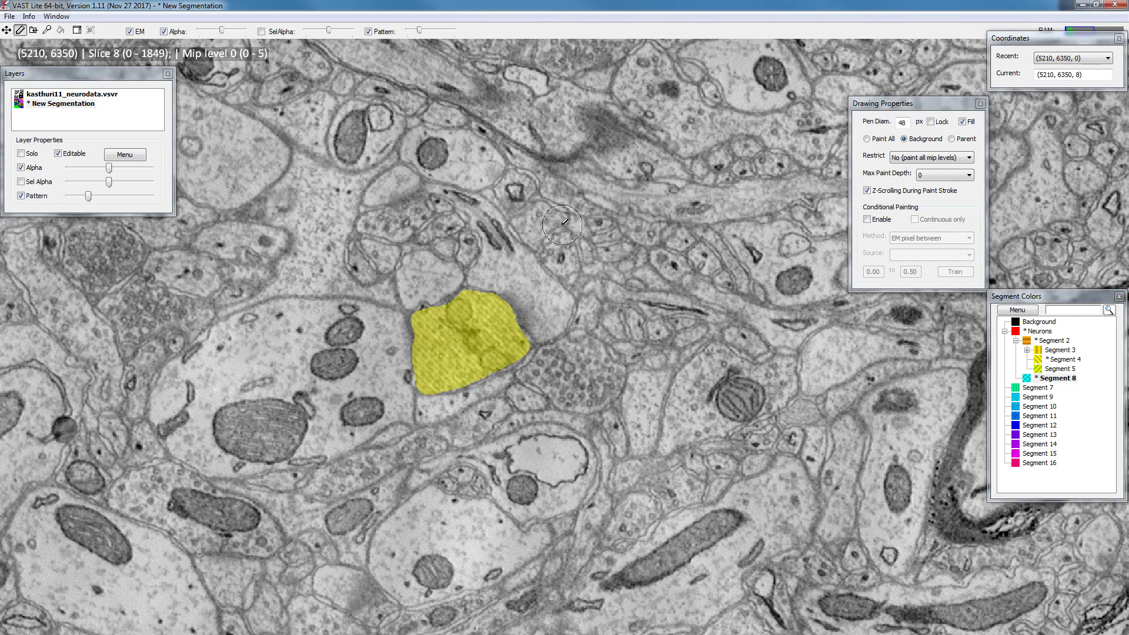
pyautogui.scroll(-1, 297, 372)
pyautogui.moveTo(288, 404); pyautogui.dragTo(494, 343)
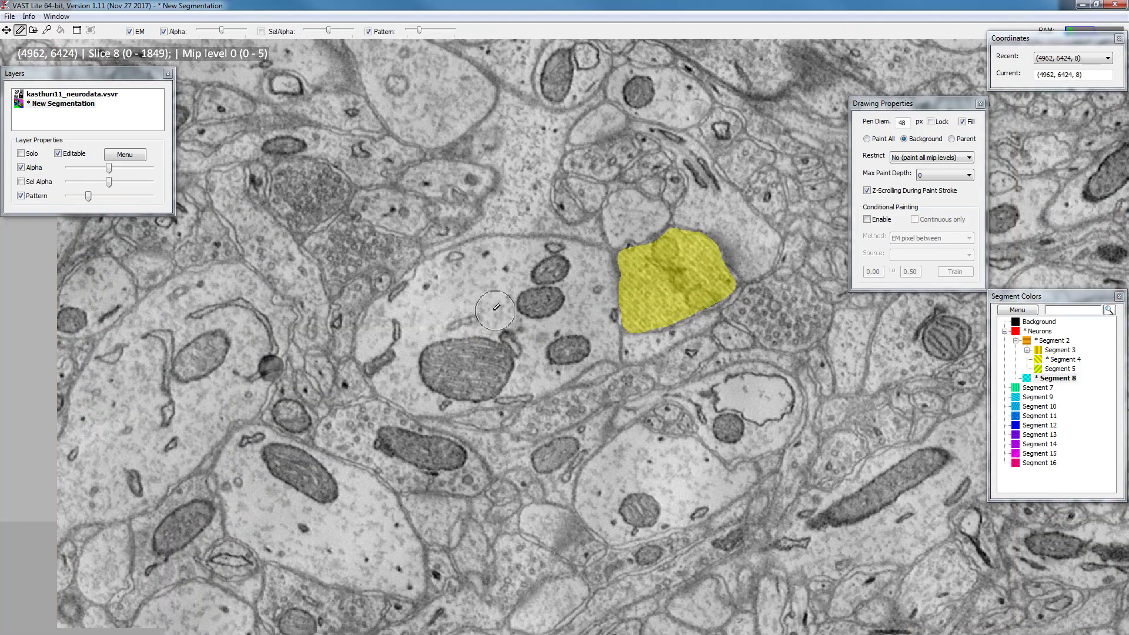
# Pick the Neurons segment from its region in slice 0 and paint it down the large cell to slice 62 in one Z-scrolling stroke
pyautogui.scroll(1, 491, 308)
pyautogui.scroll(7, 491, 308)
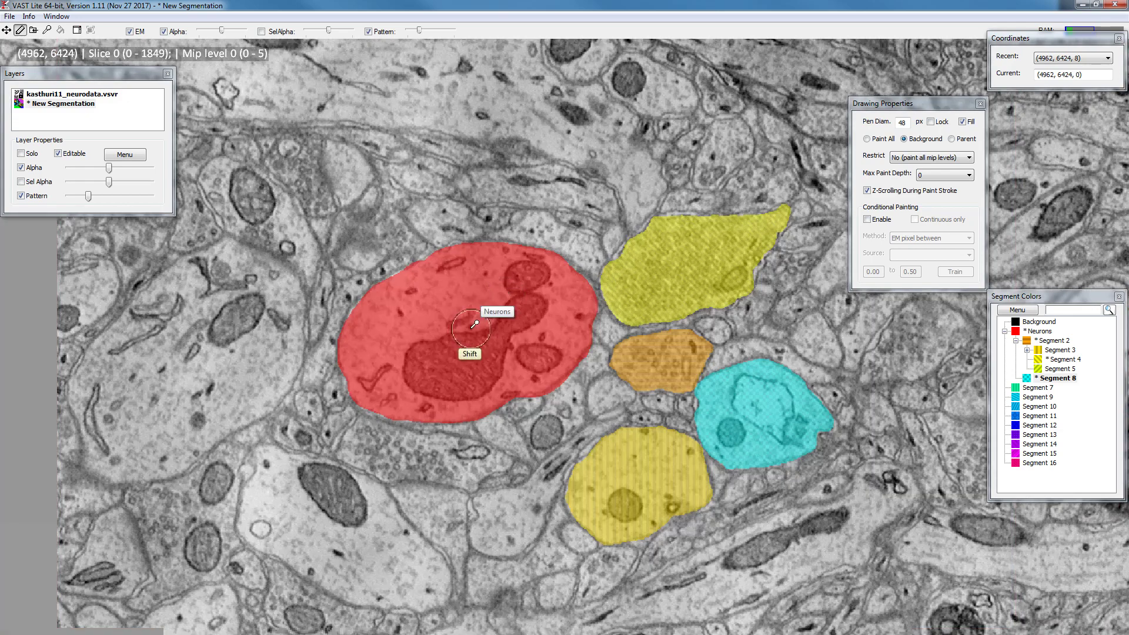
pyautogui.keyDown('shift'); pyautogui.click(475, 323); pyautogui.keyUp('shift')
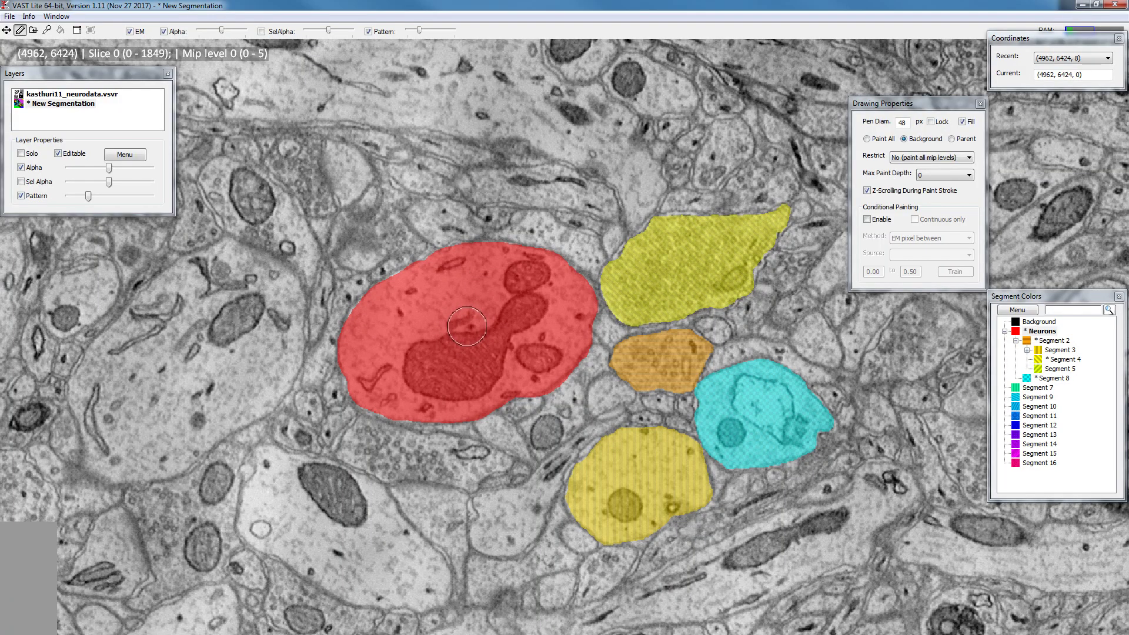
pyautogui.scroll(-20, 466, 326)
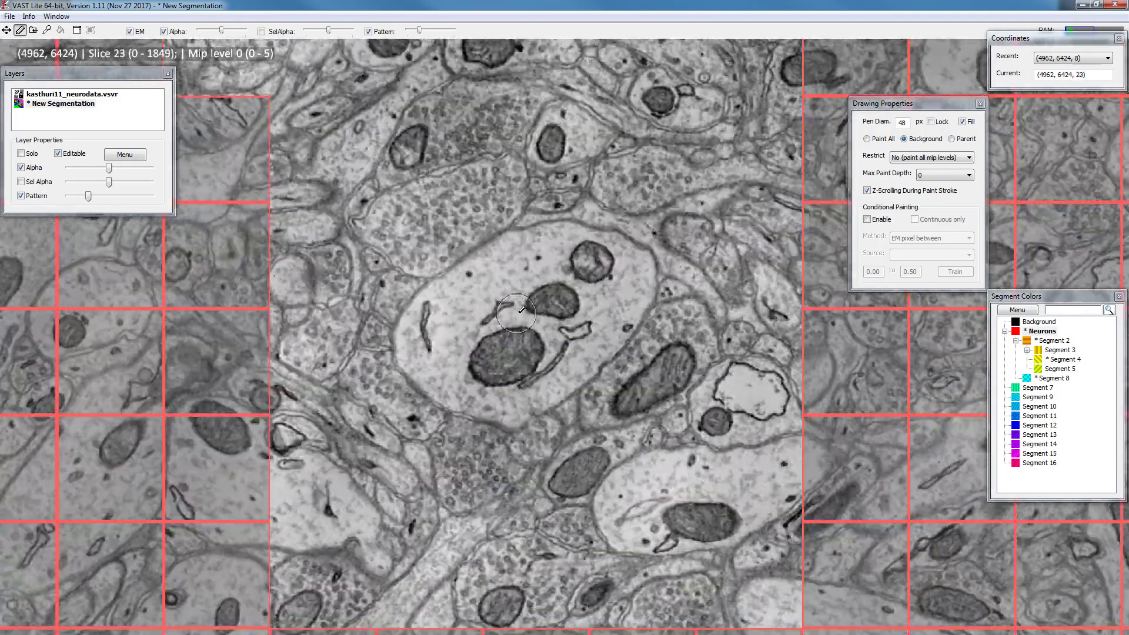
pyautogui.scroll(-20, 522, 308)
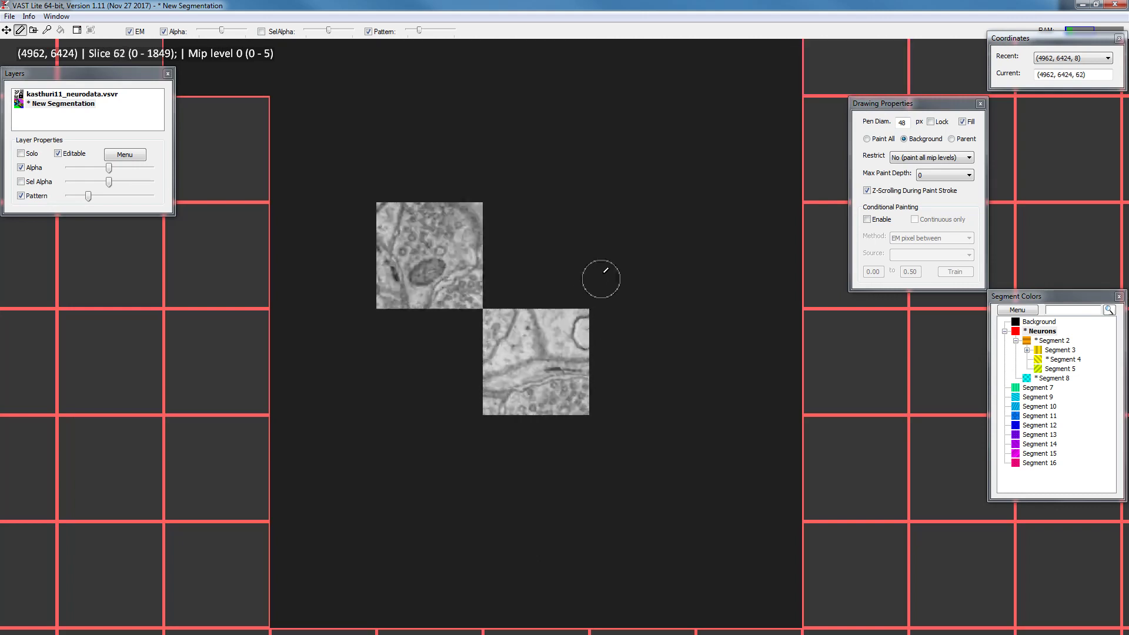
# Review the Neurons stroke through the stack, going back to slice 0 and down again to slice 9
pyautogui.scroll(3, 606, 270)
pyautogui.scroll(20, 586, 275)
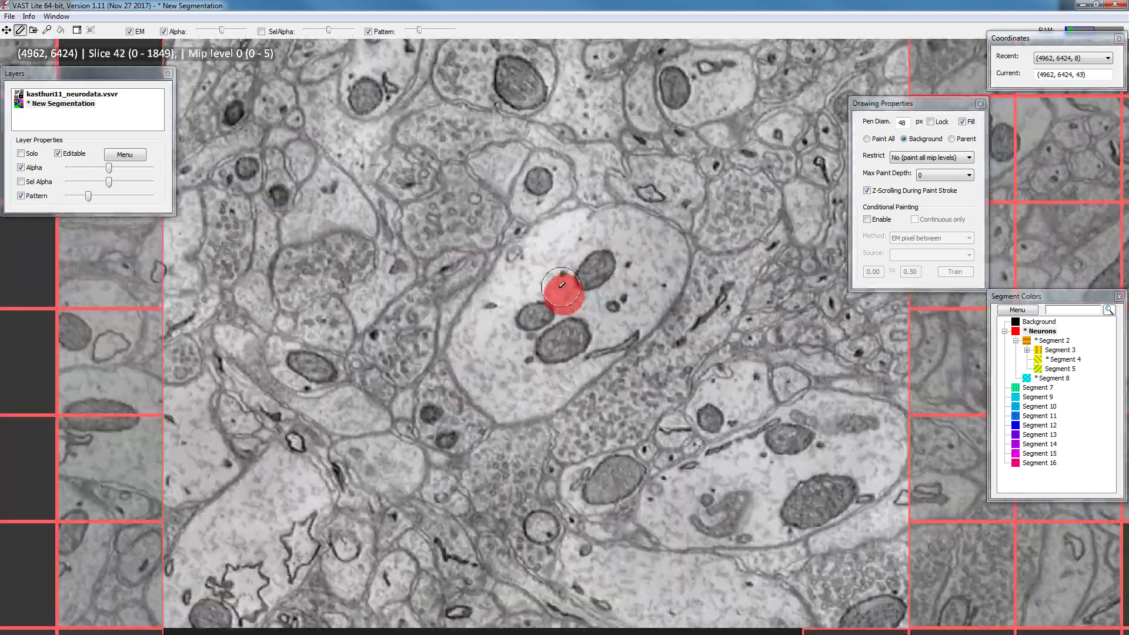
pyautogui.scroll(10, 488, 318)
pyautogui.scroll(7, 460, 328)
pyautogui.scroll(-20, 459, 328)
pyautogui.scroll(-20, 547, 303)
pyautogui.scroll(20, 628, 257)
pyautogui.scroll(20, 564, 283)
pyautogui.scroll(13, 481, 313)
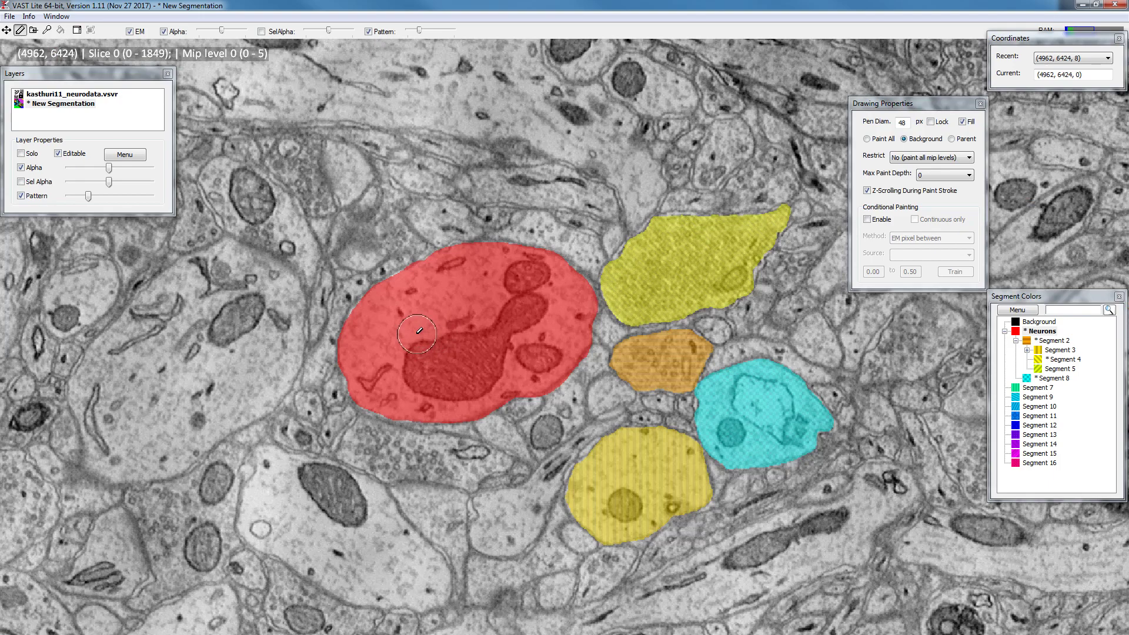
pyautogui.scroll(-1, 459, 313)
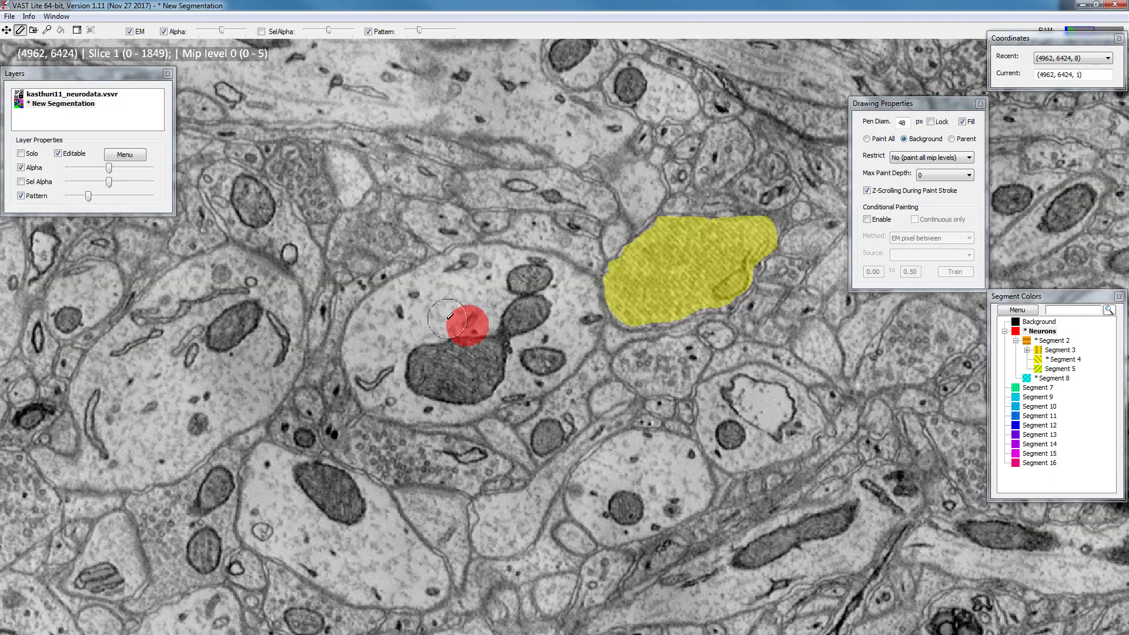
pyautogui.scroll(-8, 459, 314)
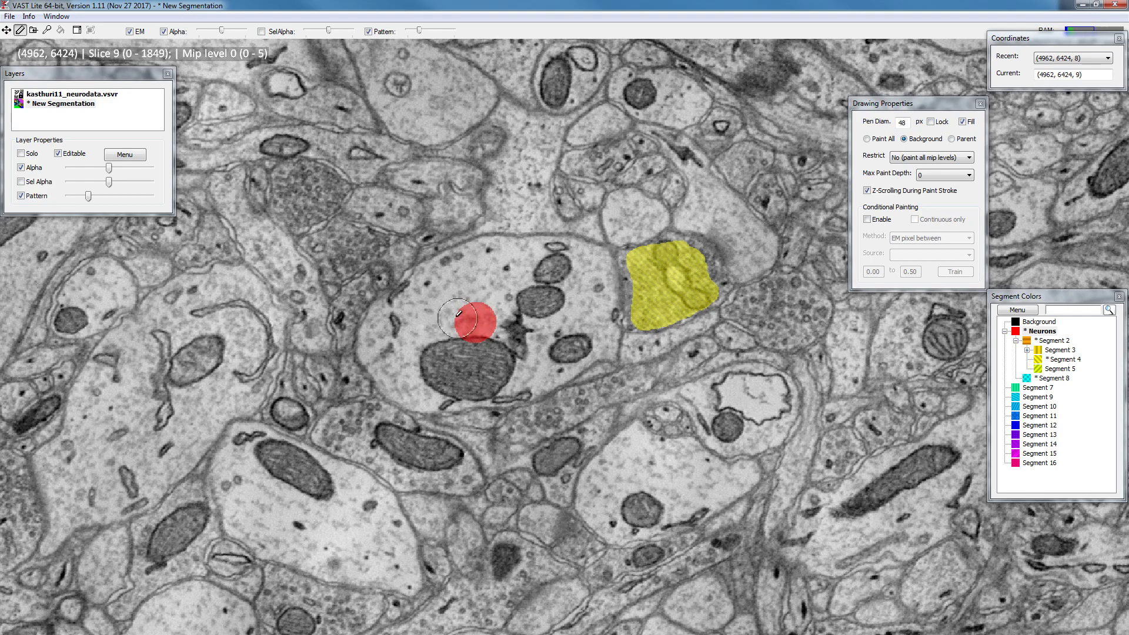